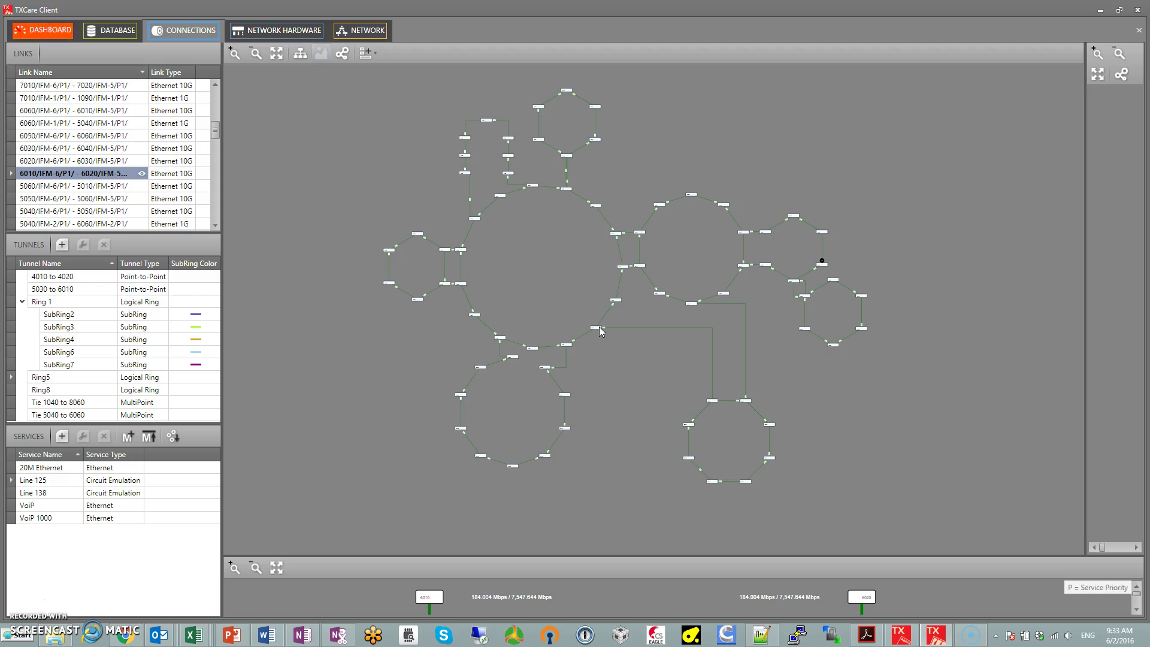
# Pan and zoom the network map to bring the upper nodes and left-hand rings into view
pyautogui.scroll(3, 562, 306)
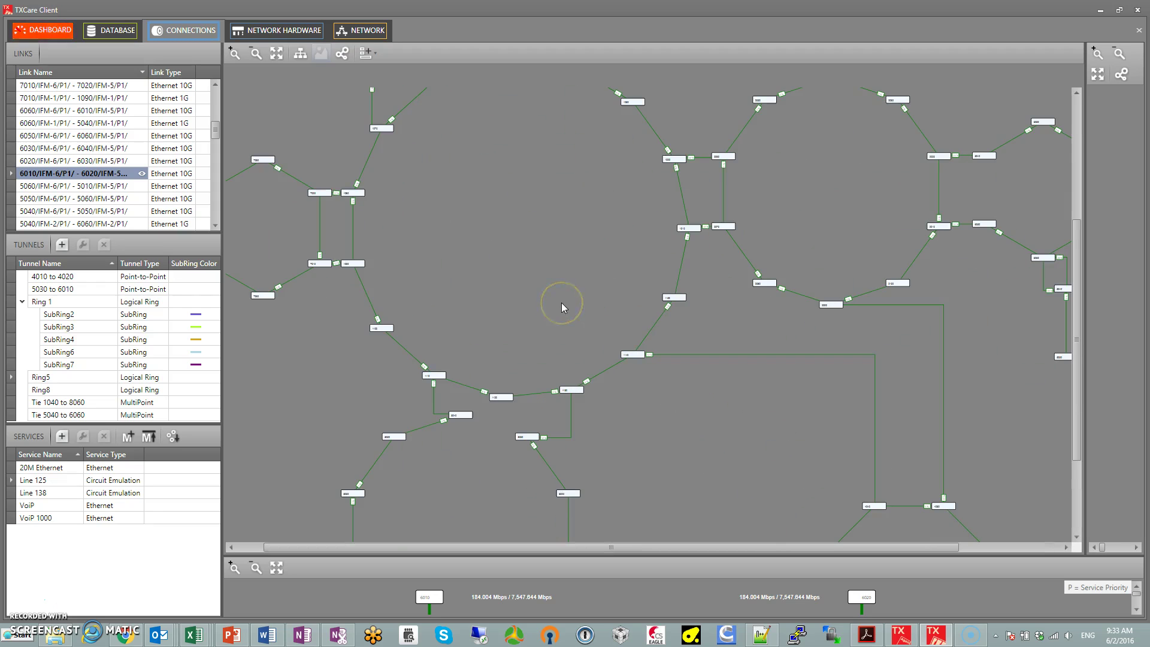
pyautogui.scroll(3, 543, 311)
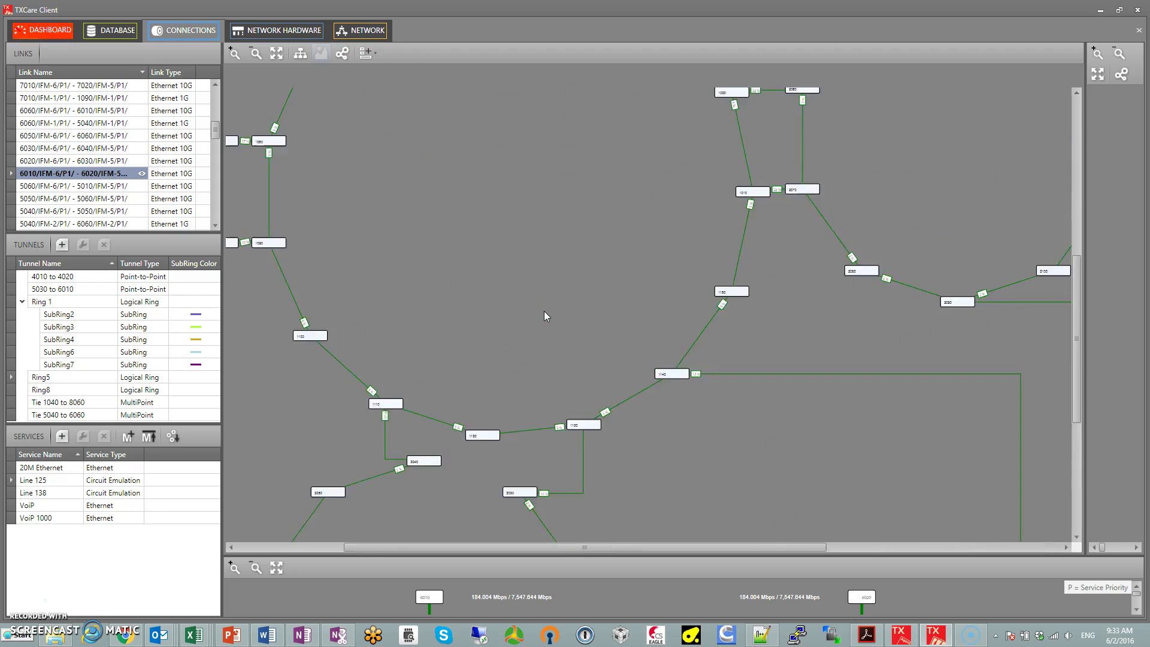
pyautogui.scroll(-4, 479, 397)
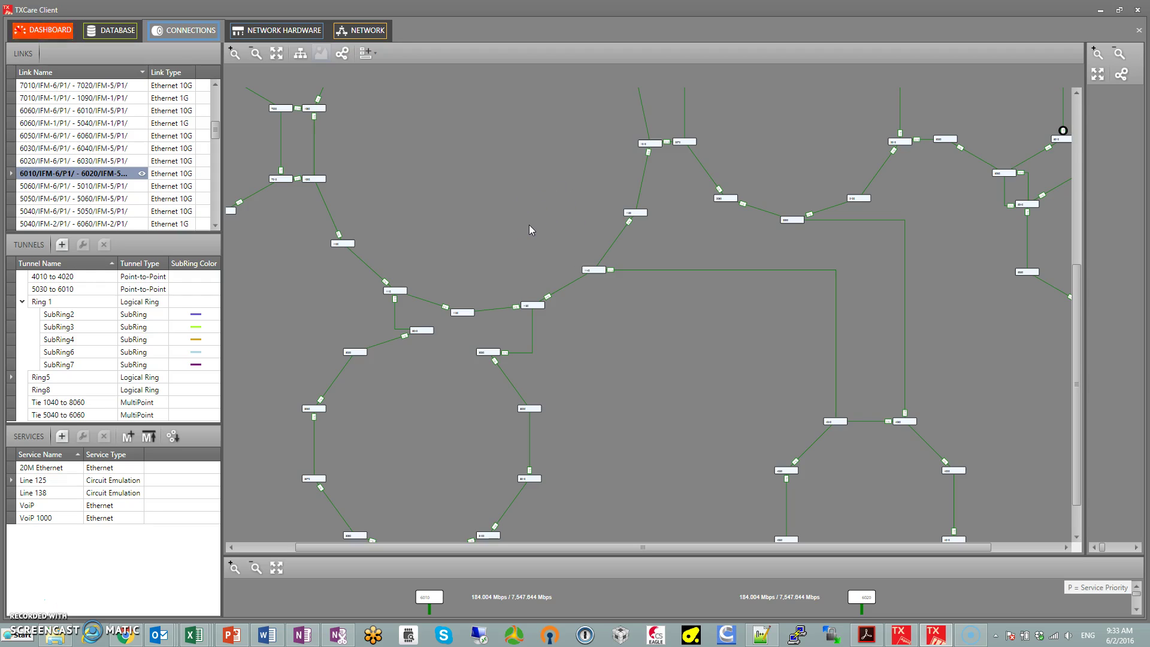
pyautogui.scroll(-2, 529, 230)
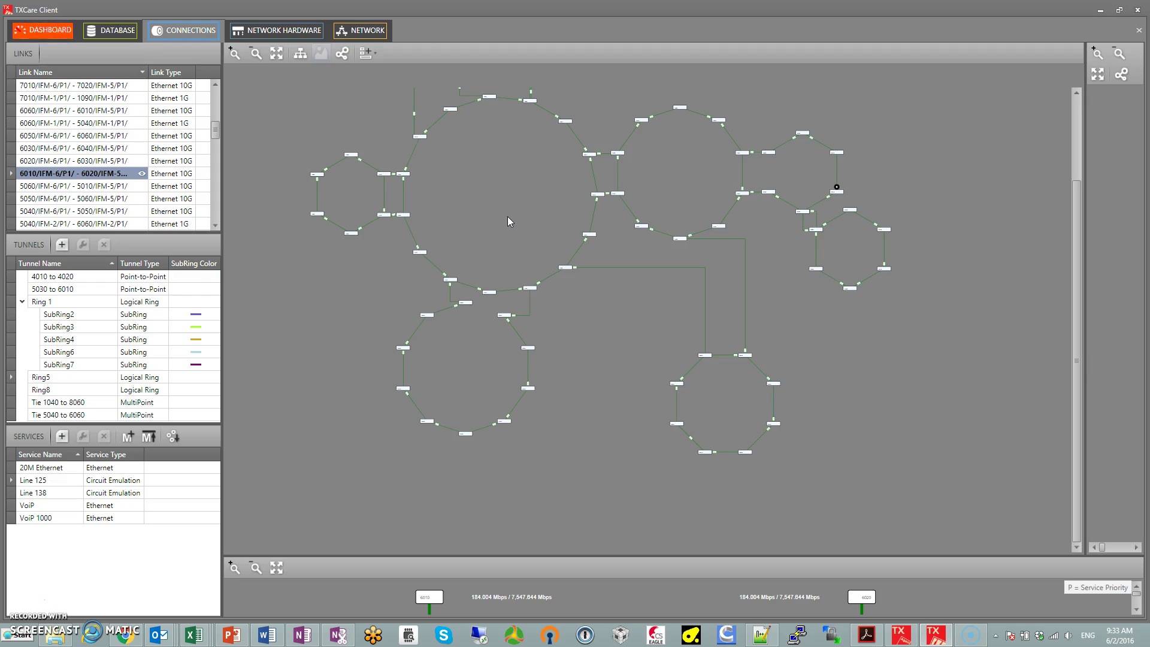
pyautogui.moveTo(474, 295); pyautogui.dragTo(530, 283)
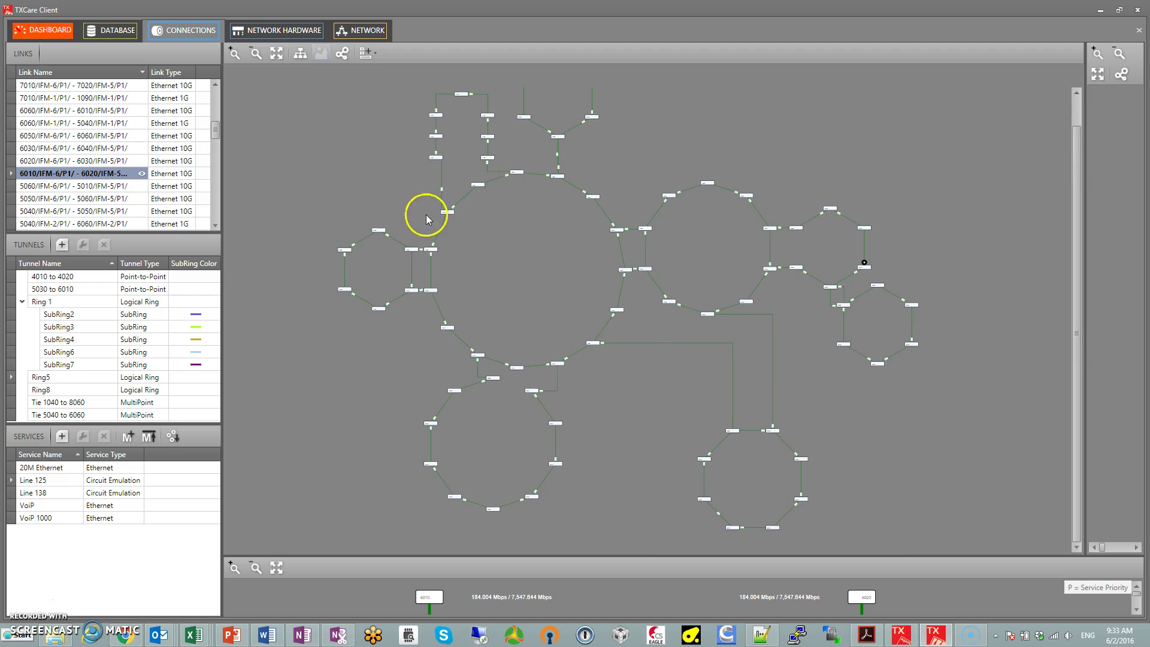
pyautogui.scroll(5, 500, 369)
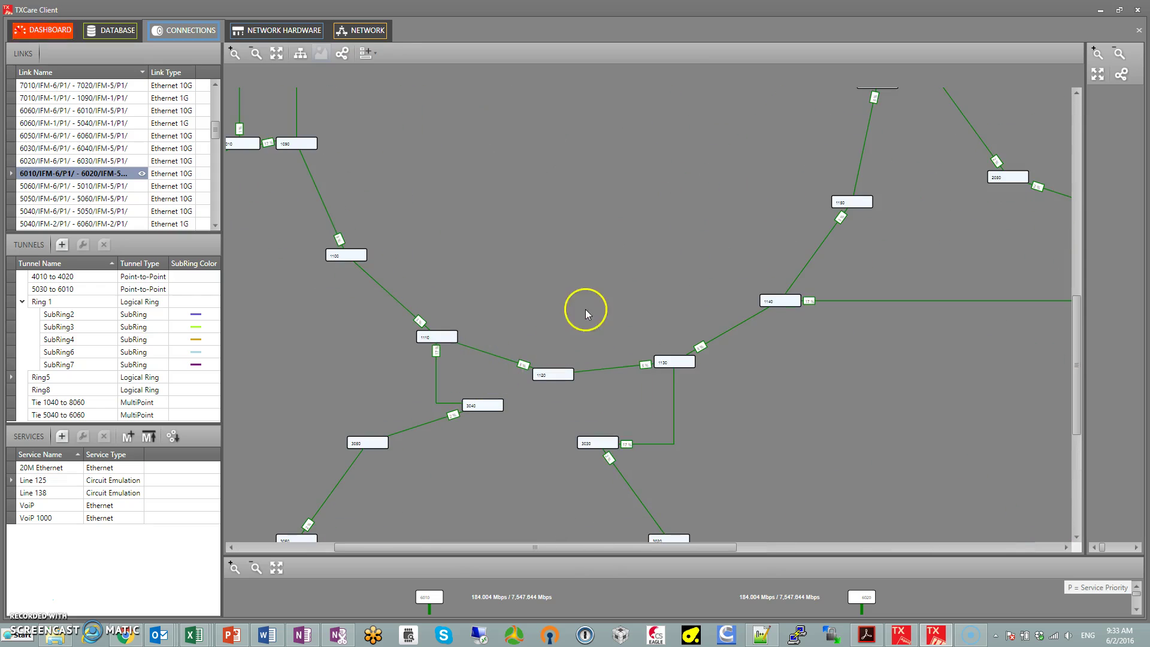
pyautogui.moveTo(585, 301); pyautogui.dragTo(551, 243)
pyautogui.scroll(1, 550, 242)
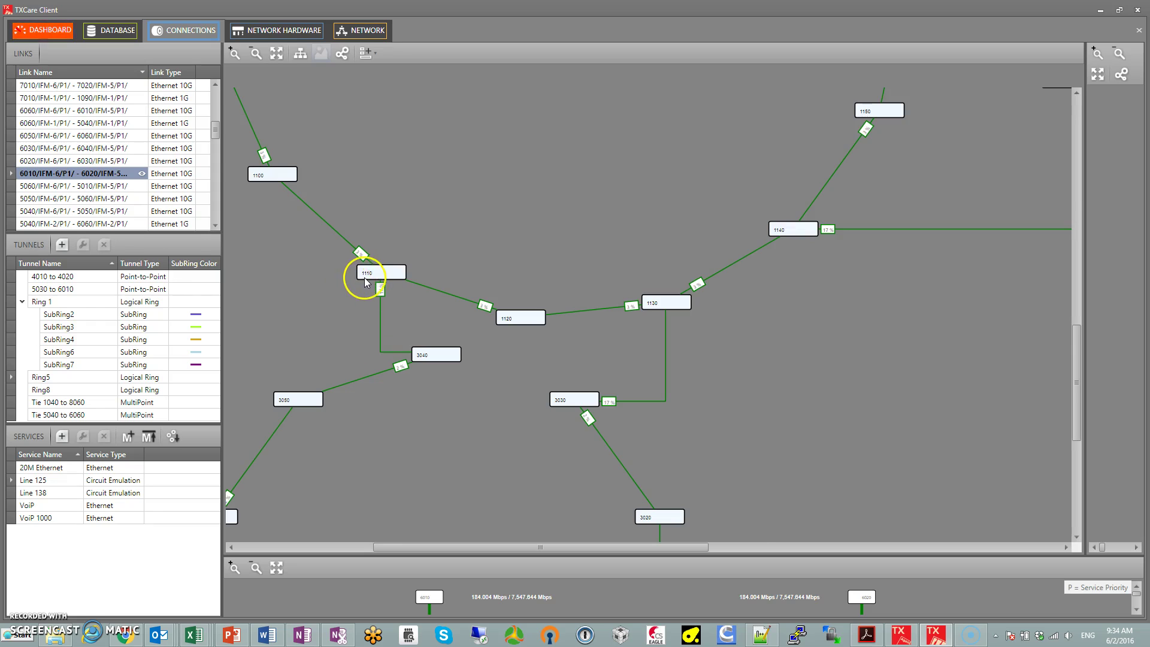
pyautogui.scroll(3, 353, 282)
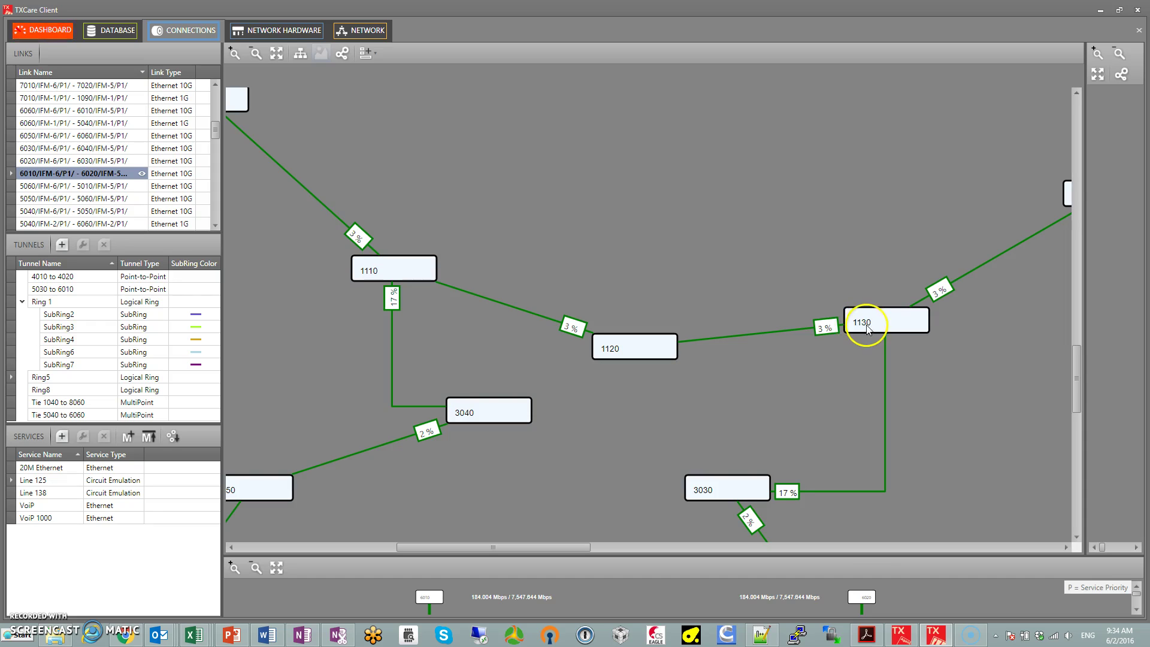
pyautogui.scroll(-3, 730, 275)
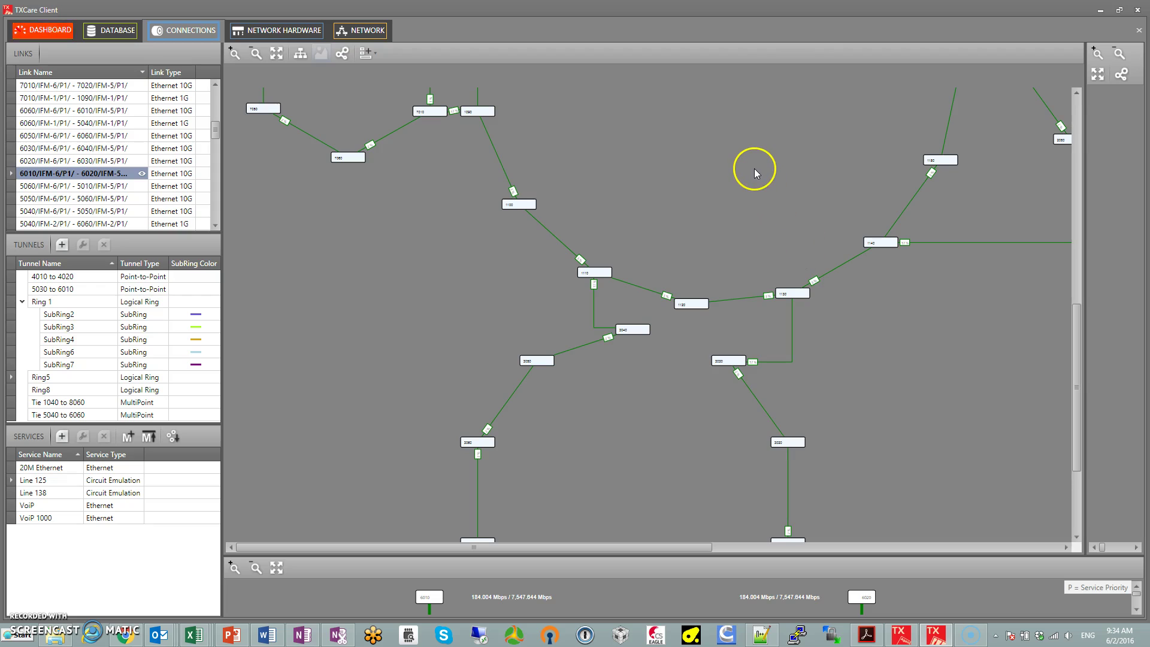
pyautogui.scroll(-3, 753, 168)
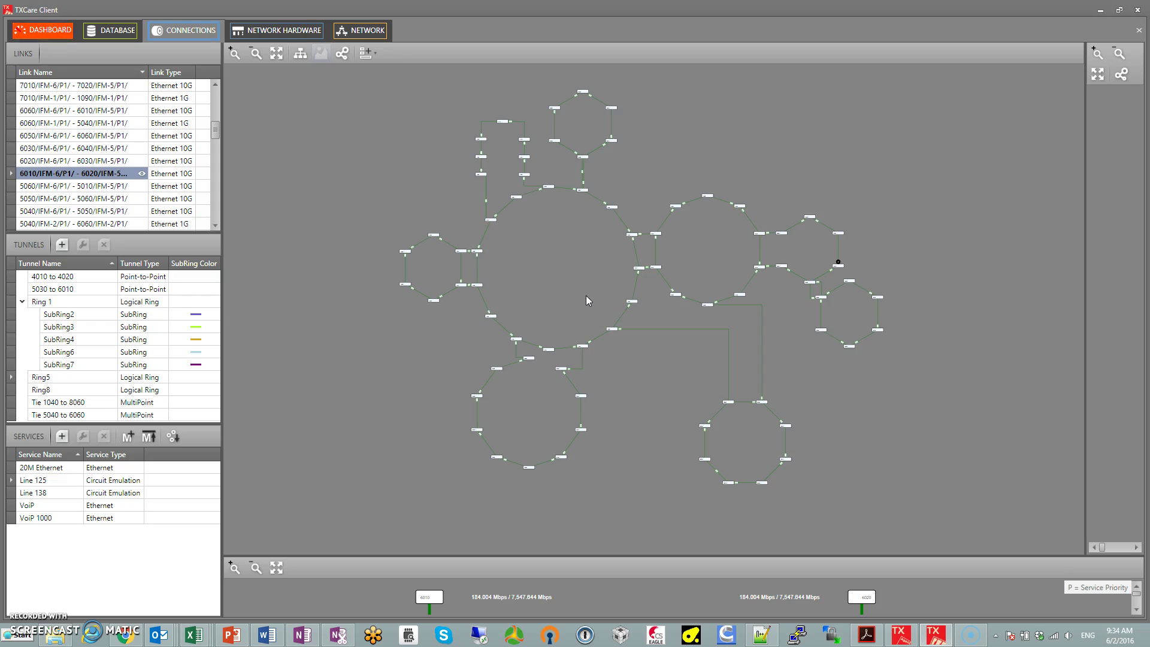
pyautogui.moveTo(566, 324)
pyautogui.mouseDown()
pyautogui.moveTo(549, 340)
pyautogui.moveTo(552, 305)
pyautogui.mouseUp()
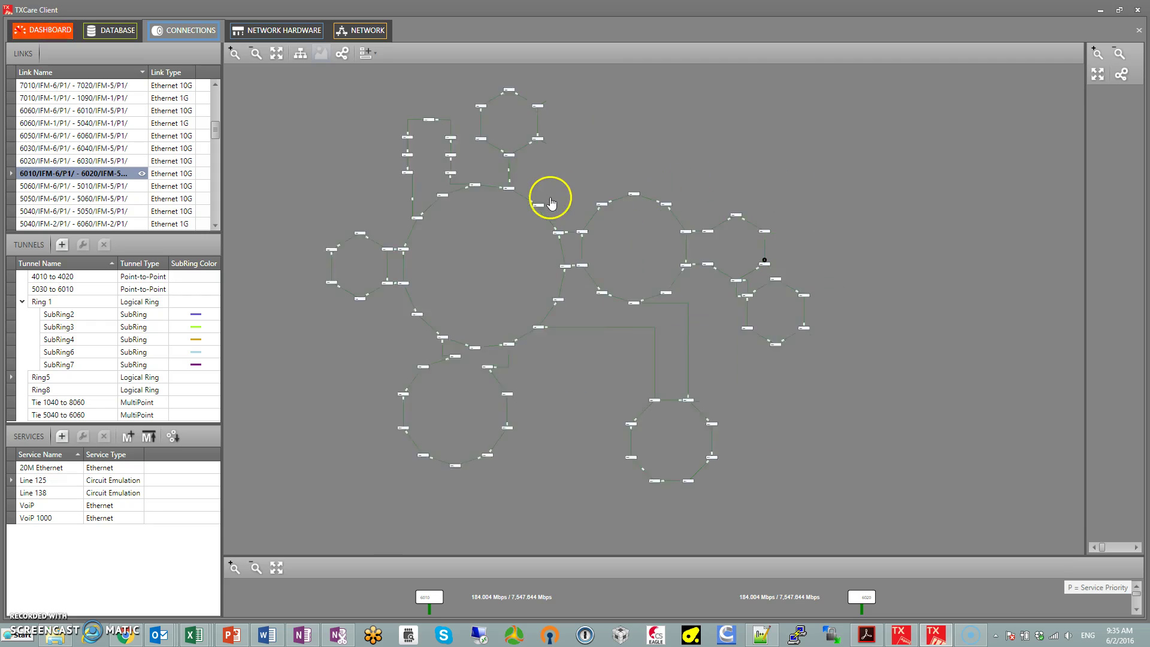
pyautogui.scroll(2, 569, 213)
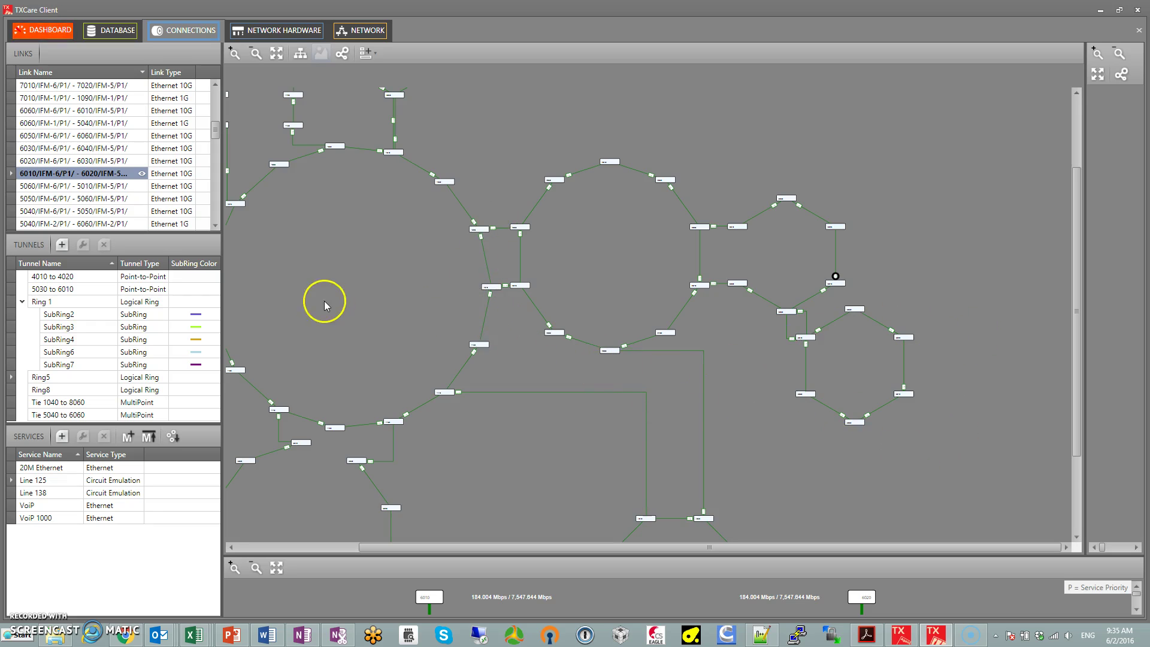
pyautogui.moveTo(342, 303); pyautogui.dragTo(422, 281)
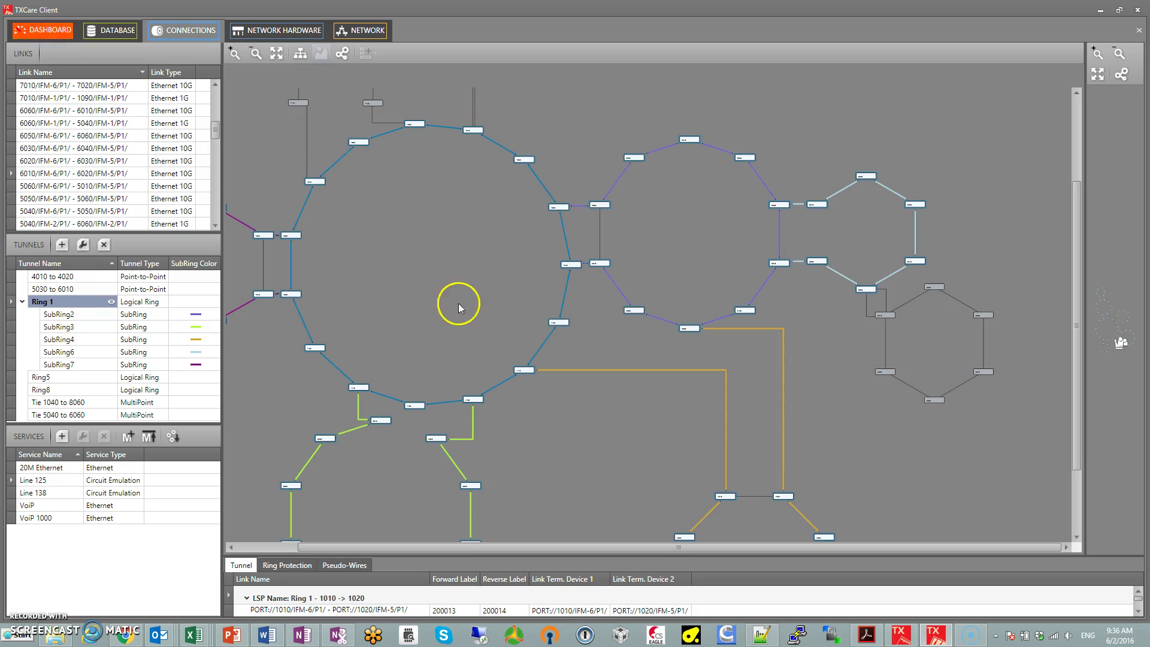
# Highlight the Tie 5040 to 6060, Ring5 and Ring 1 tunnels on the map, ending on Ring5
pyautogui.scroll(-2, 428, 292)
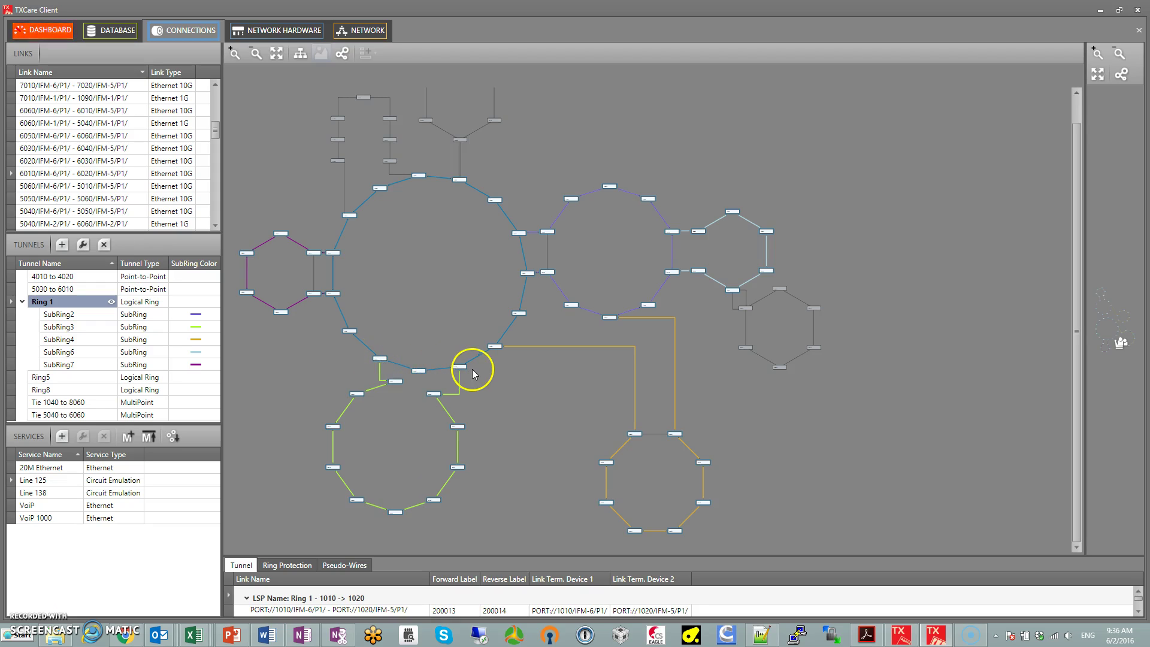
pyautogui.scroll(3, 745, 276)
pyautogui.moveTo(882, 375); pyautogui.dragTo(783, 296)
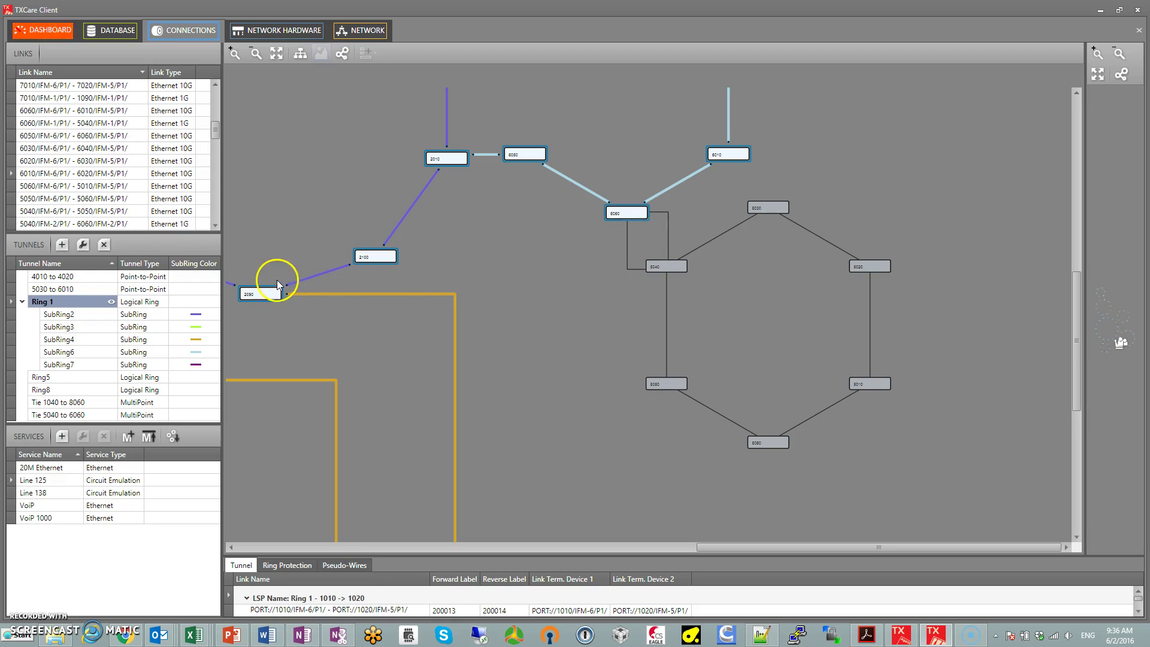
pyautogui.click(78, 415)
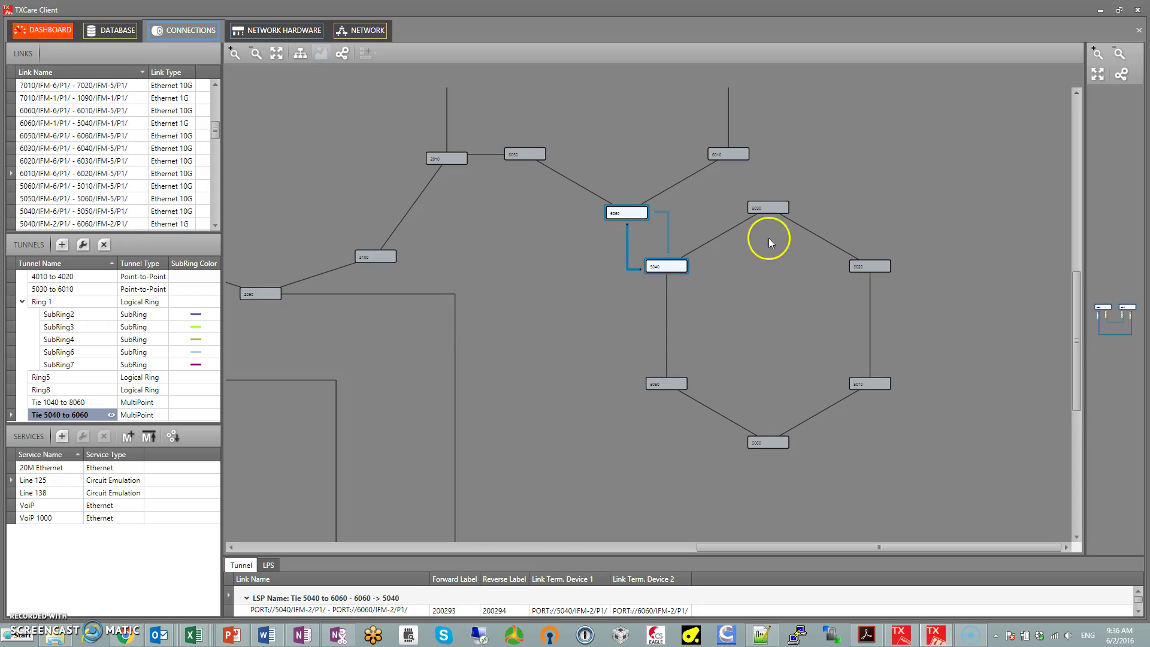
pyautogui.click(45, 377)
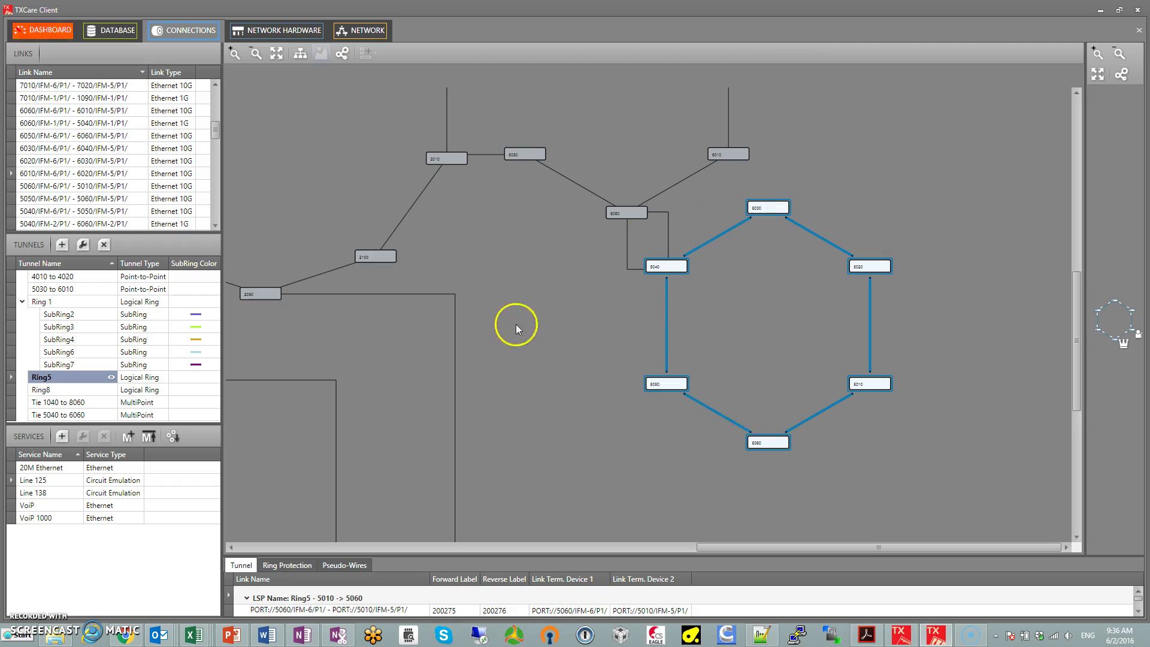
pyautogui.scroll(-4, 478, 280)
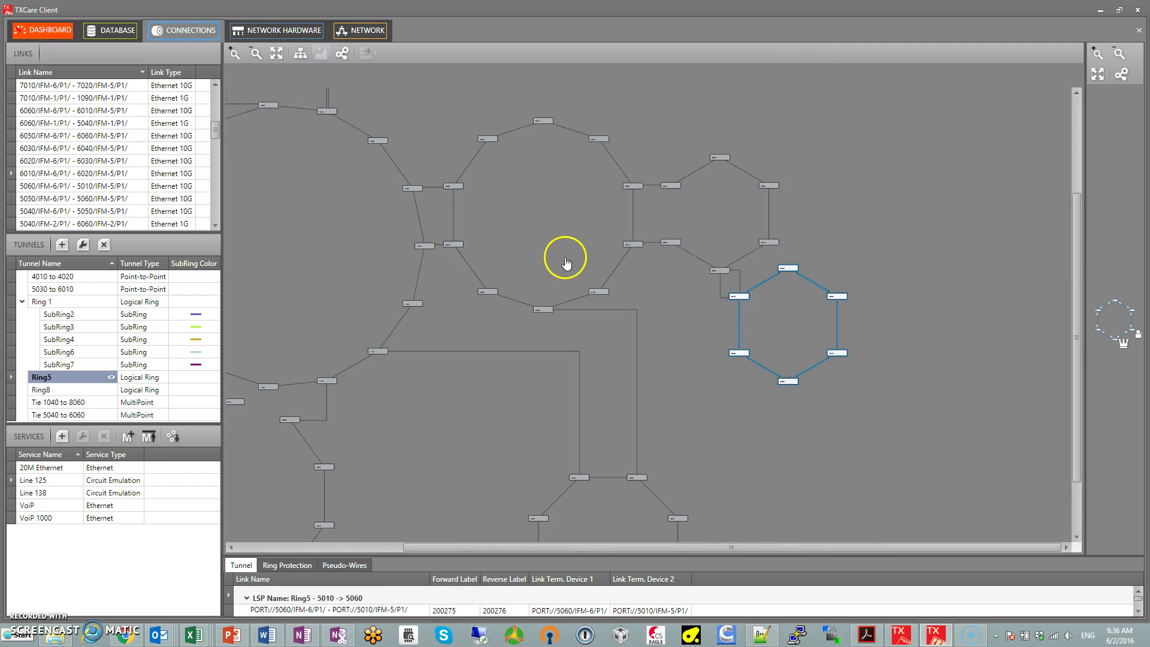
pyautogui.moveTo(565, 262); pyautogui.dragTo(613, 255)
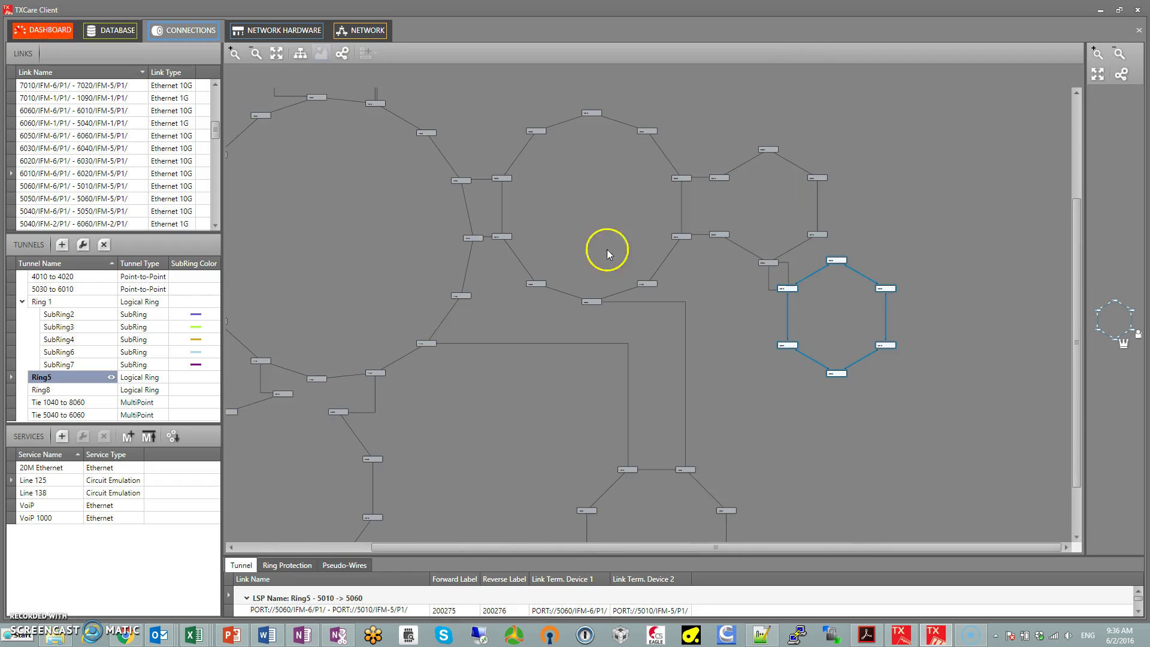
pyautogui.click(39, 301)
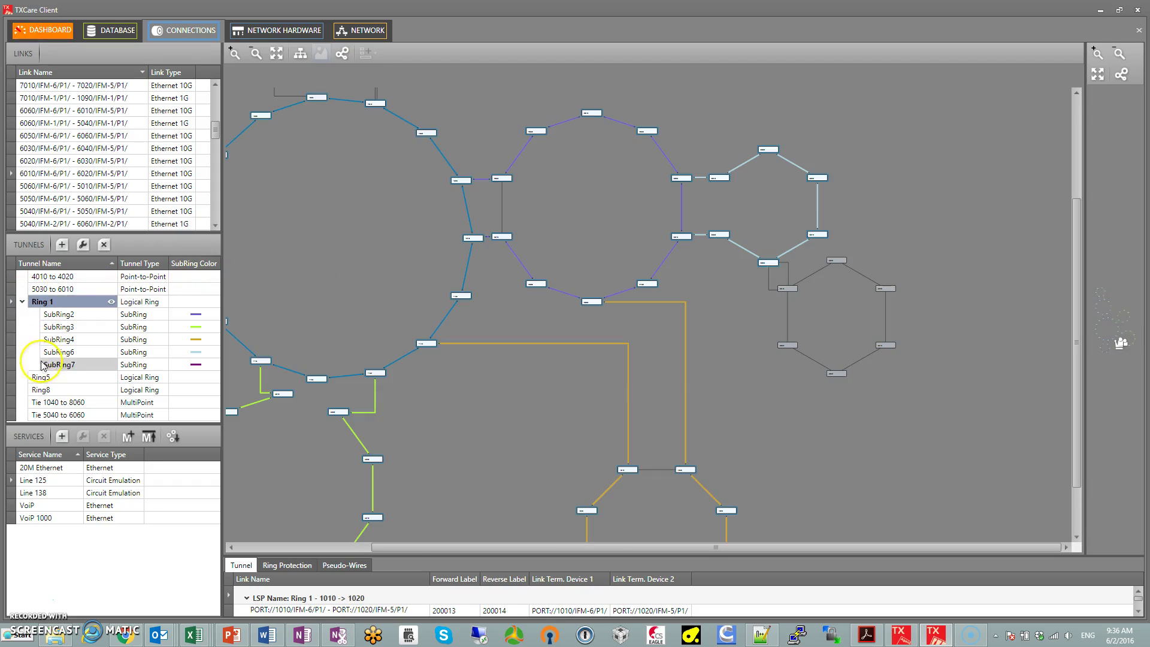
pyautogui.click(49, 415)
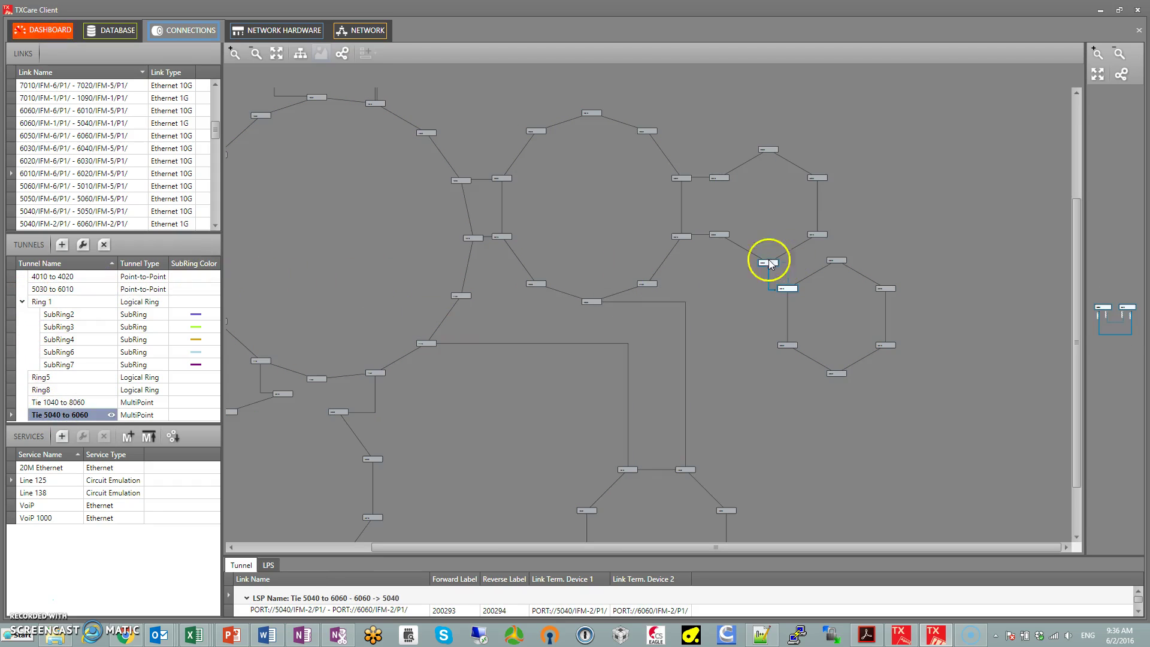
pyautogui.click(39, 377)
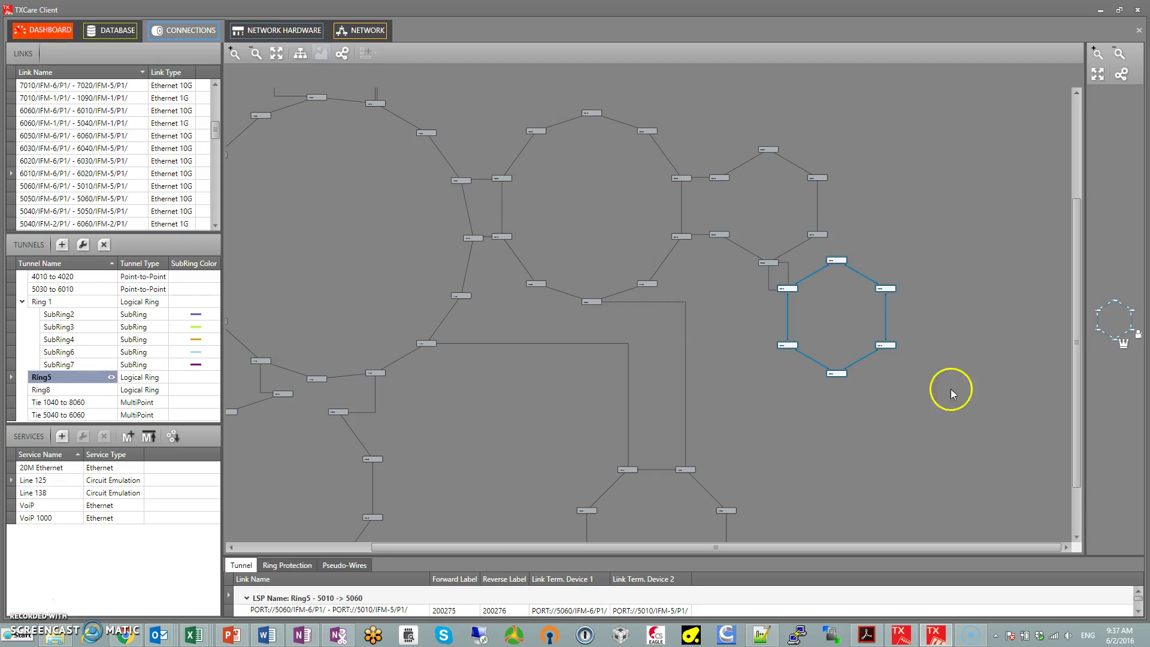
# Start a new service in the Service Wizard and name it Scada1
pyautogui.click(62, 436)
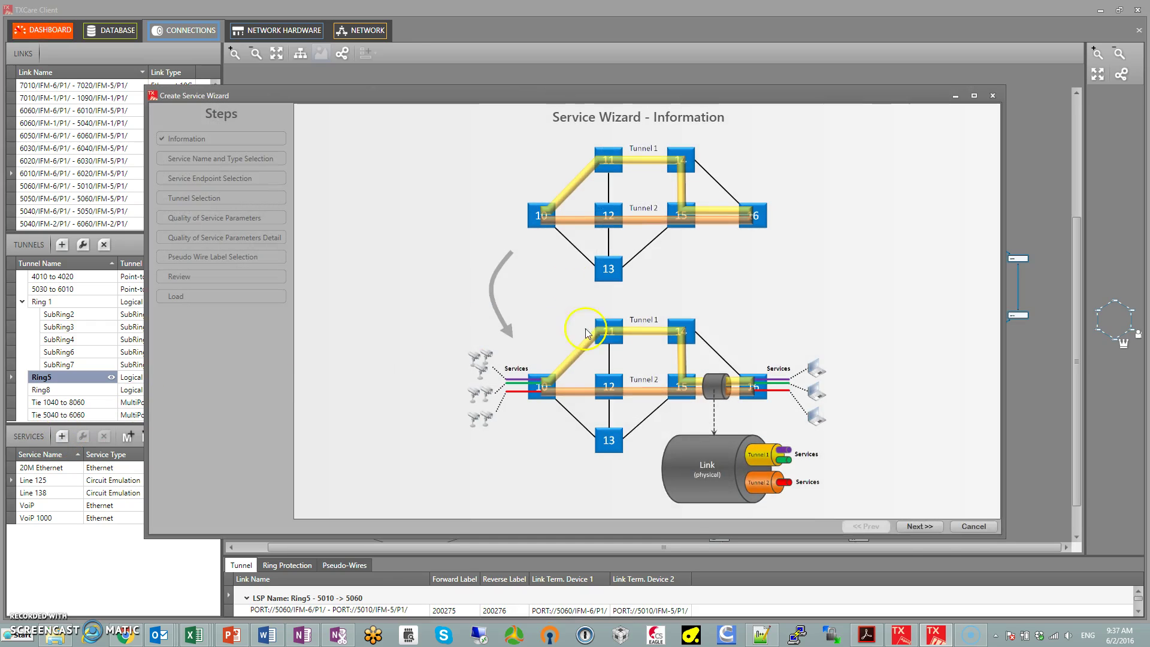
pyautogui.click(926, 529)
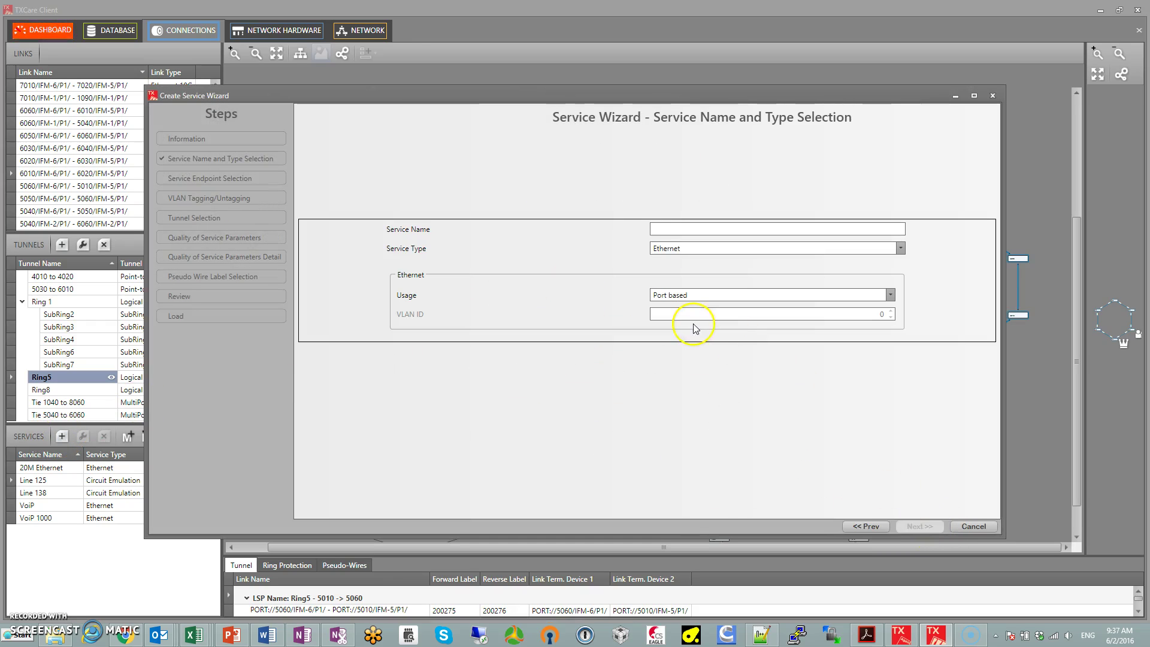
pyautogui.click(661, 228)
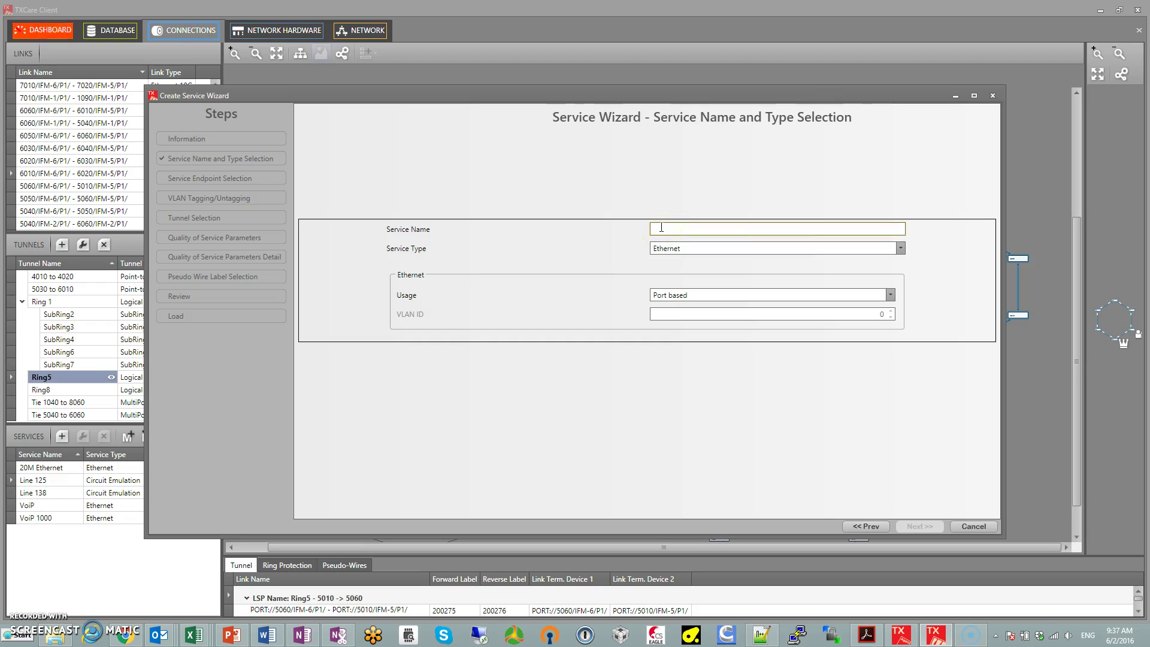
pyautogui.write('Scada1')
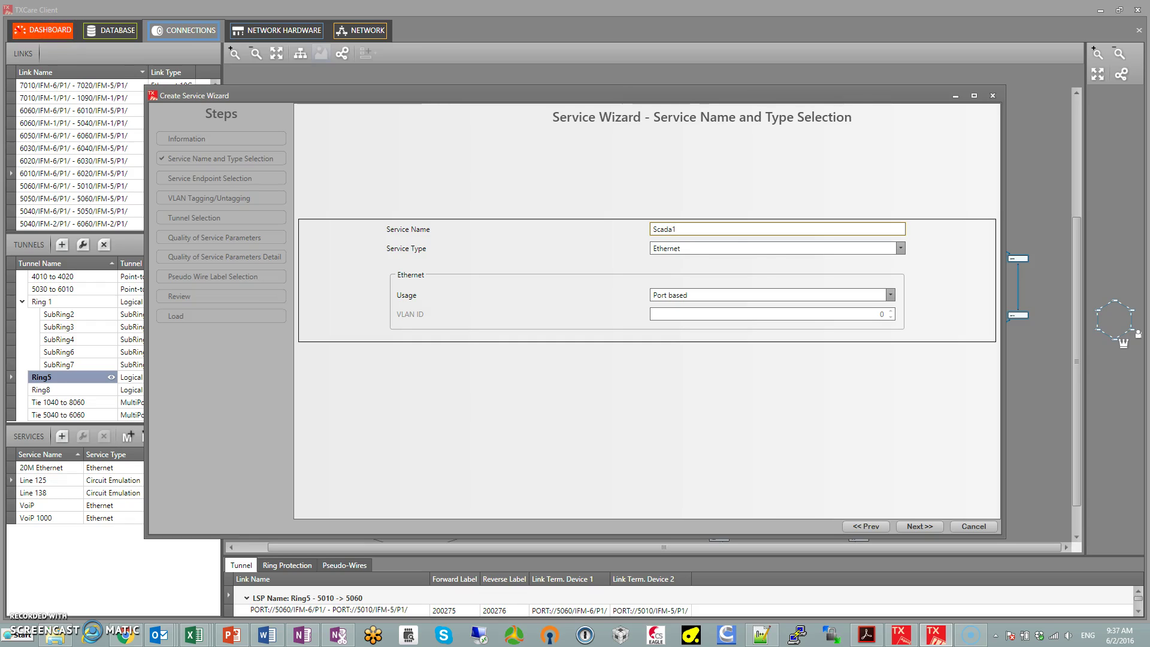
# Set the service type to Serial Ethernet at 9,600 bps and proceed to endpoint selection
pyautogui.click(899, 248)
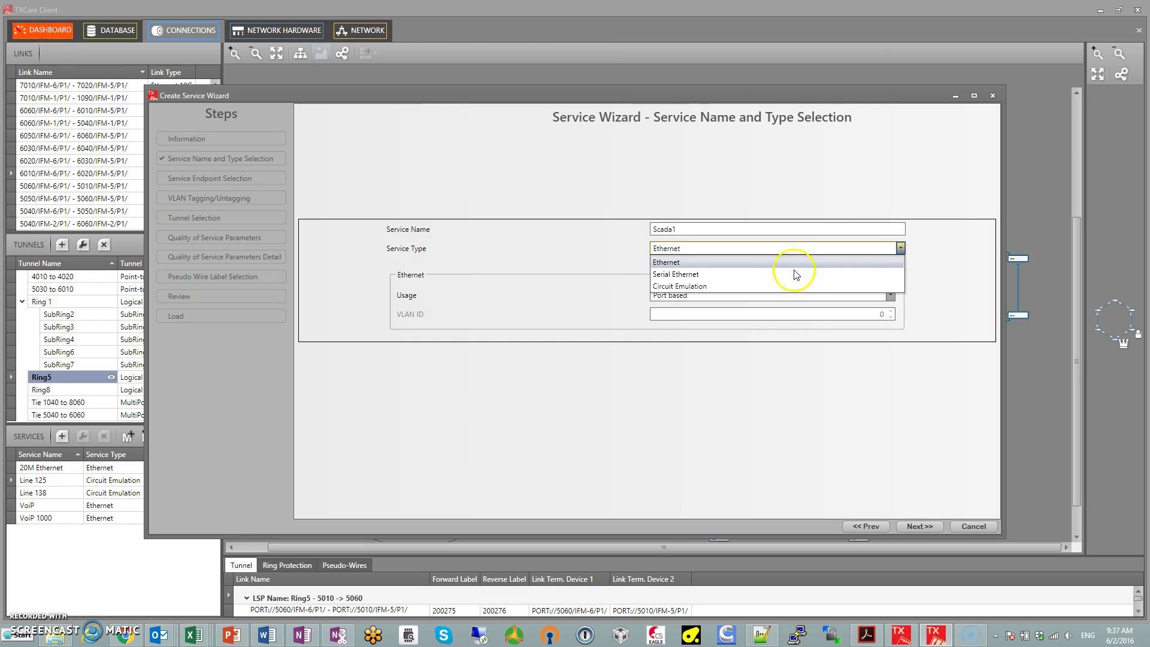
pyautogui.click(706, 274)
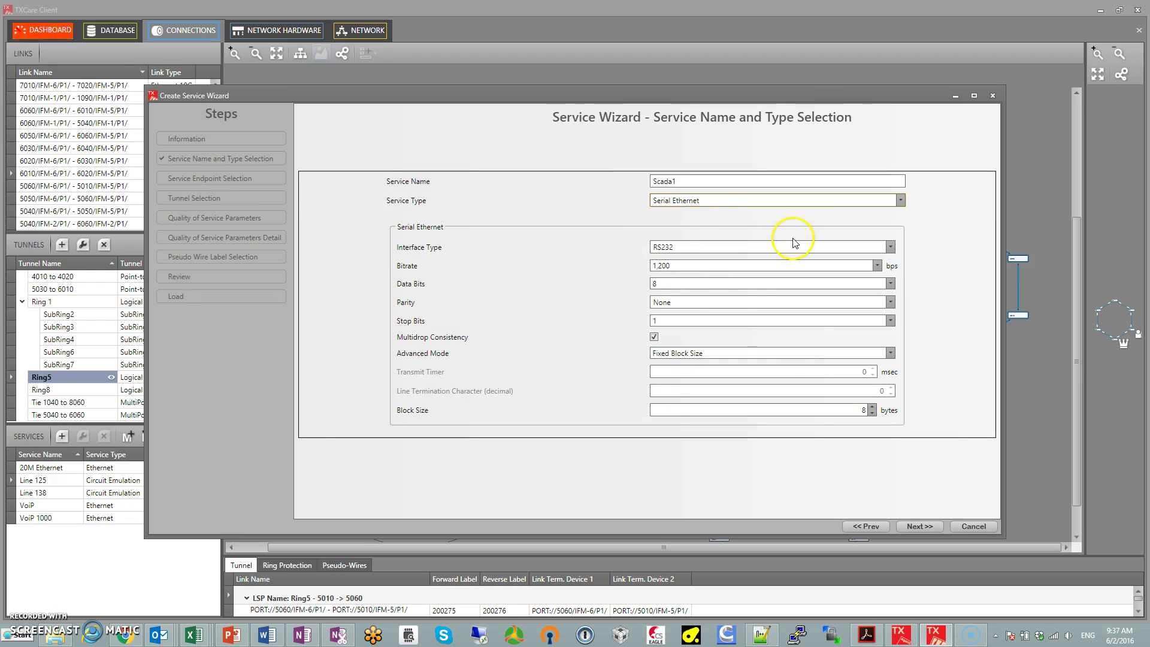
pyautogui.click(876, 265)
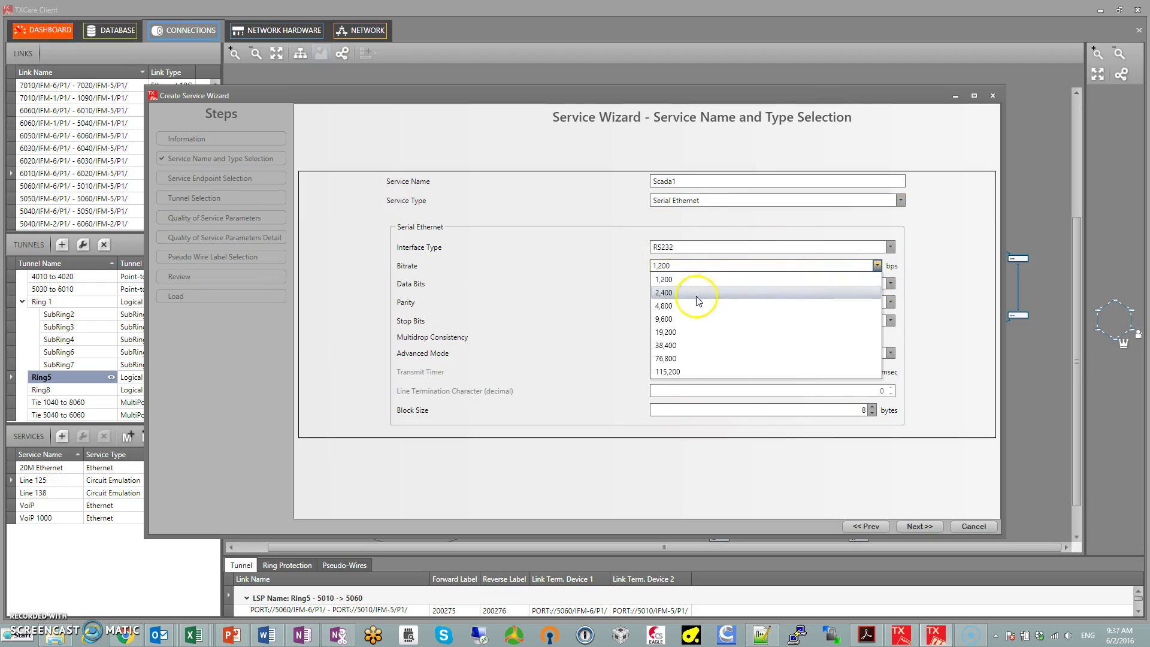
pyautogui.click(694, 321)
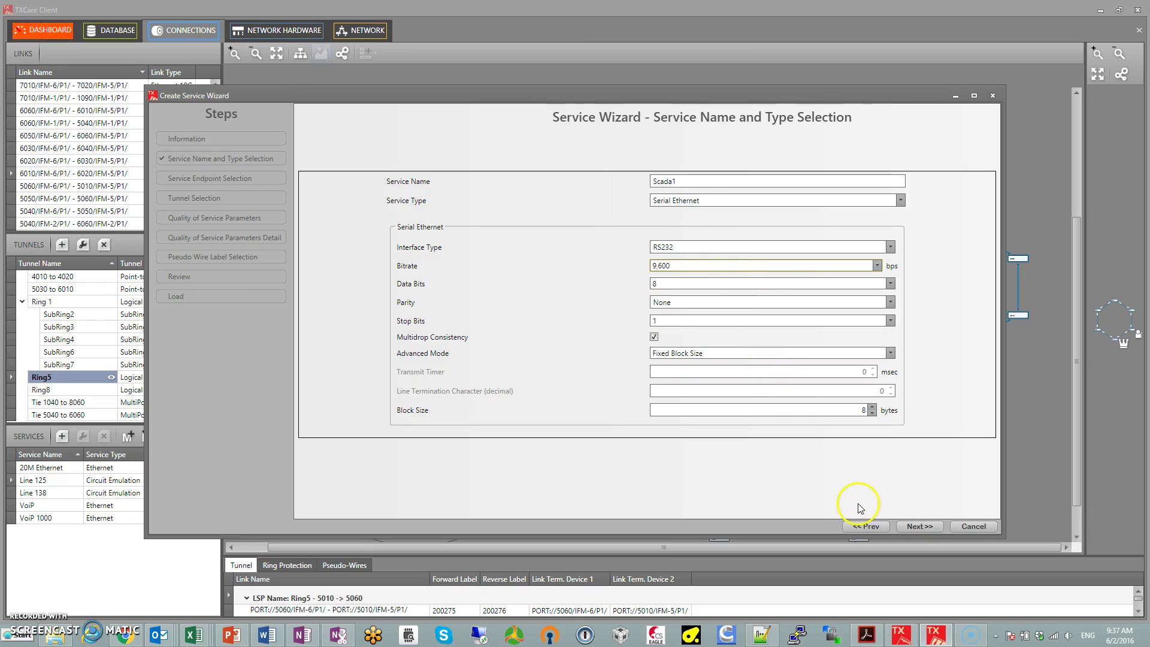
pyautogui.click(928, 527)
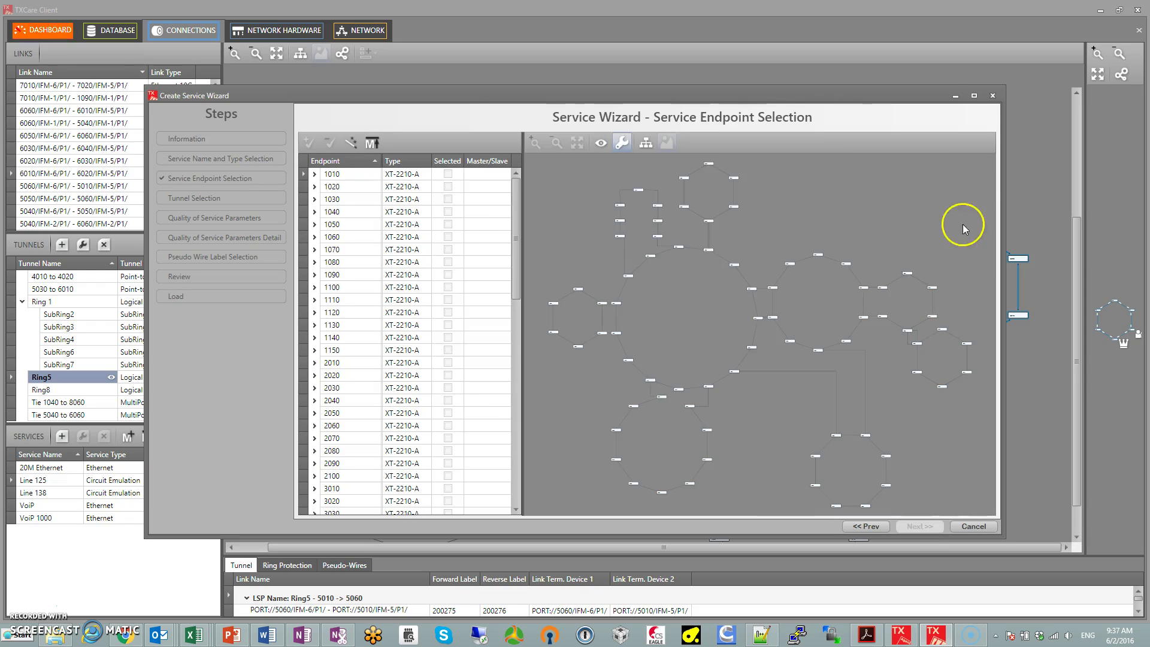
# Maximize the wizard and add node 5060's serial port as an endpoint
pyautogui.click(974, 95)
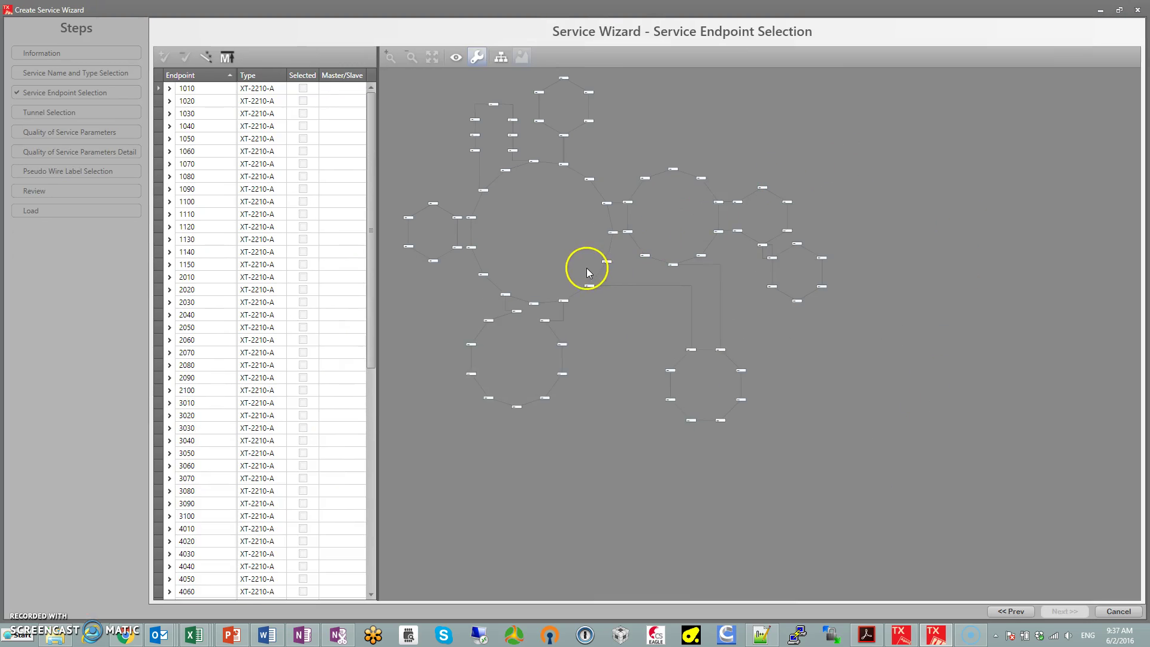
pyautogui.scroll(2, 702, 243)
pyautogui.scroll(3, 702, 243)
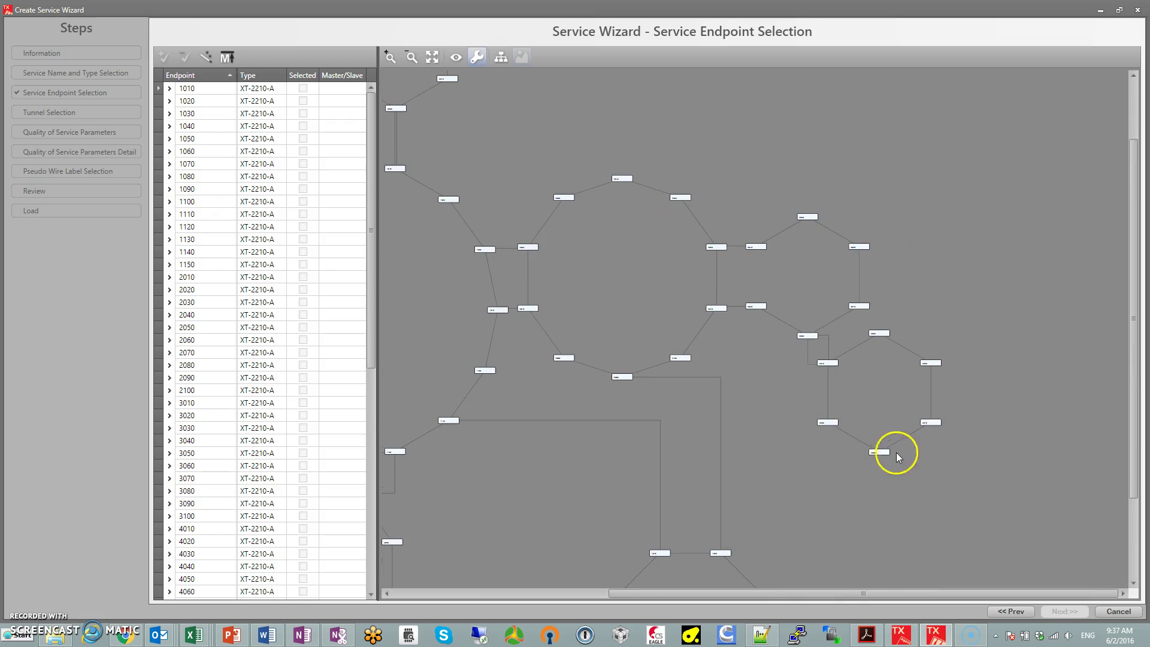
pyautogui.doubleClick(877, 453)
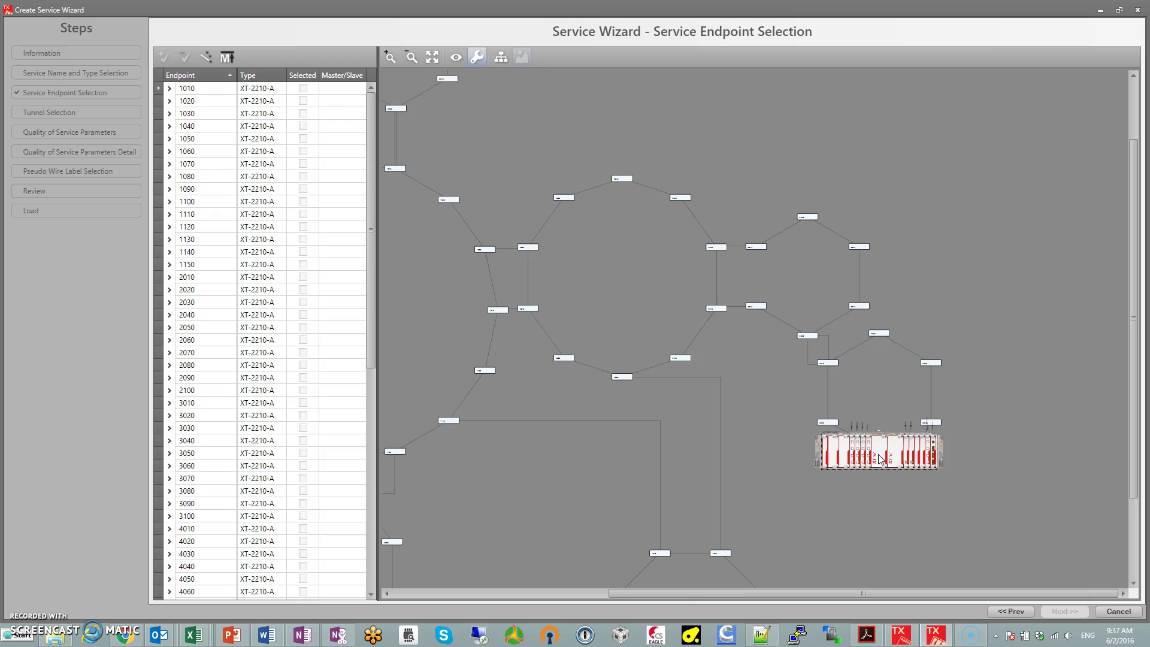
pyautogui.scroll(3, 943, 455)
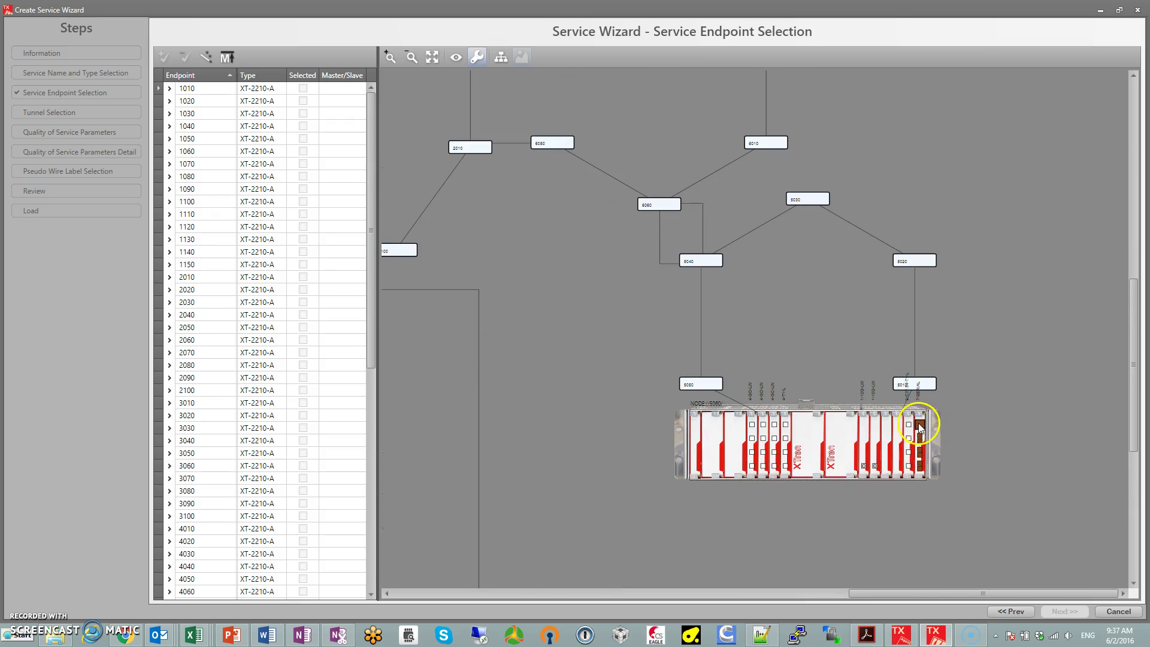
pyautogui.scroll(3, 928, 426)
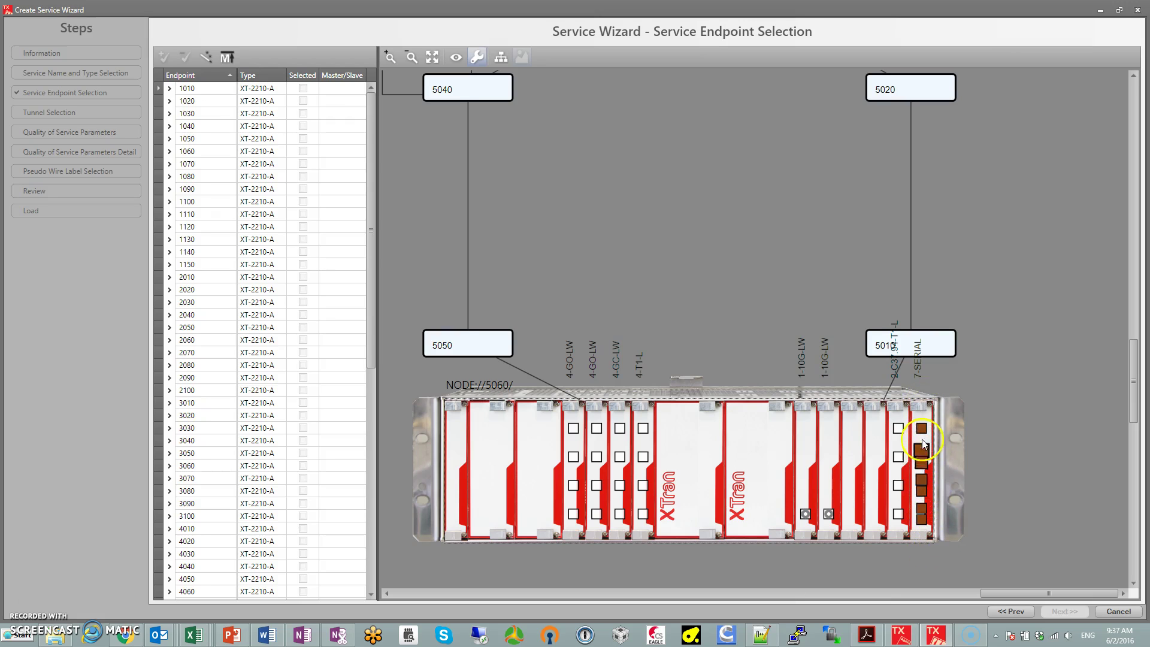
pyautogui.scroll(-1, 763, 322)
pyautogui.scroll(-2, 763, 318)
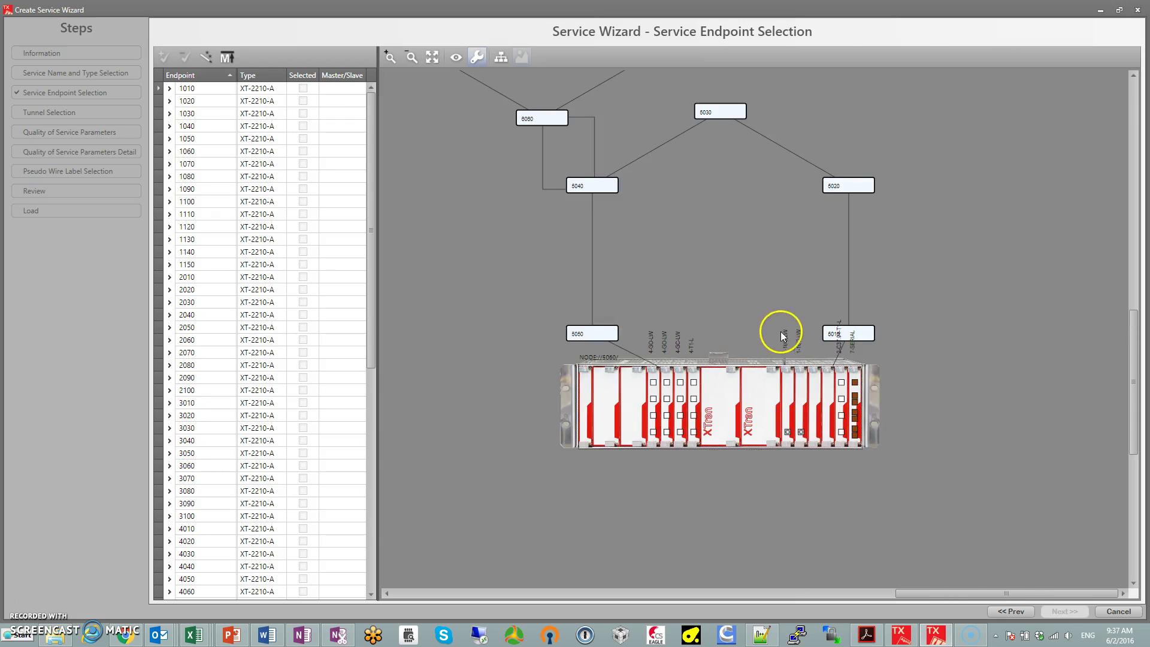
pyautogui.click(855, 386)
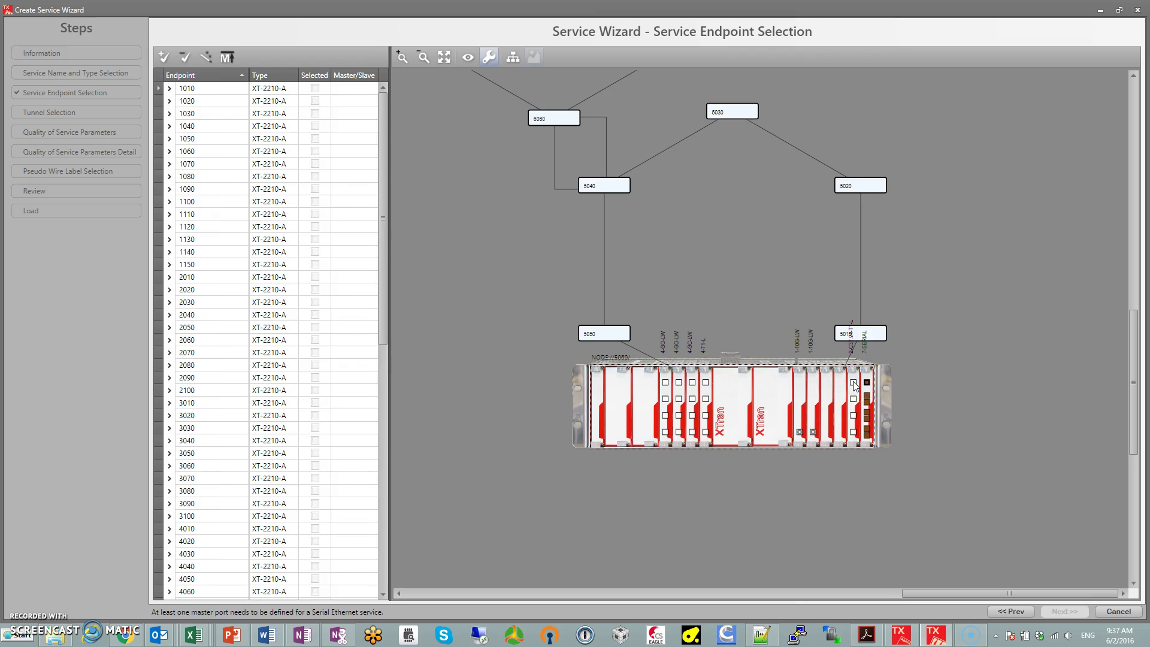
# Add the serial ports of nodes 5010 and 5020 as endpoints
pyautogui.click(880, 334)
pyautogui.click(993, 306)
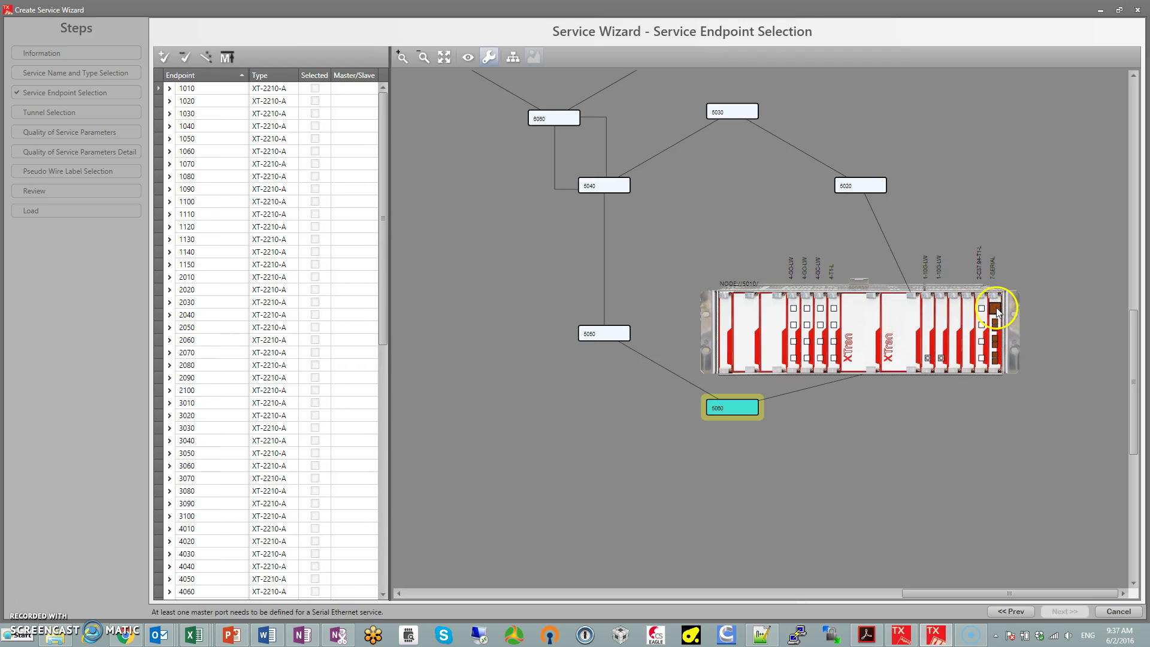
pyautogui.click(874, 192)
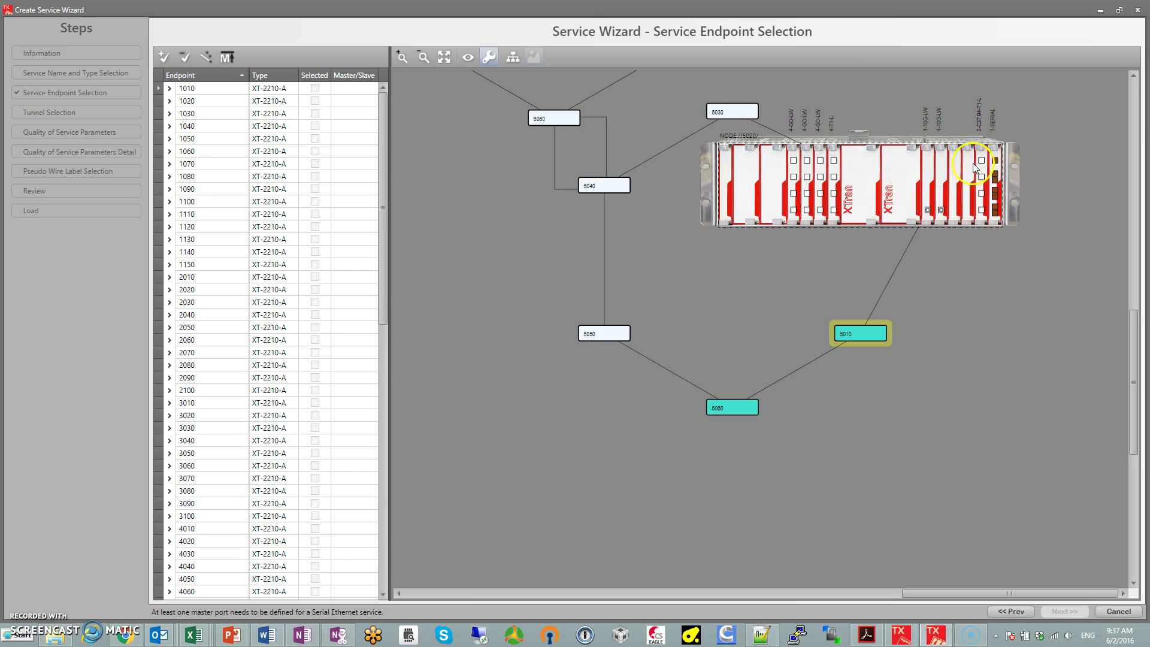
pyautogui.click(995, 160)
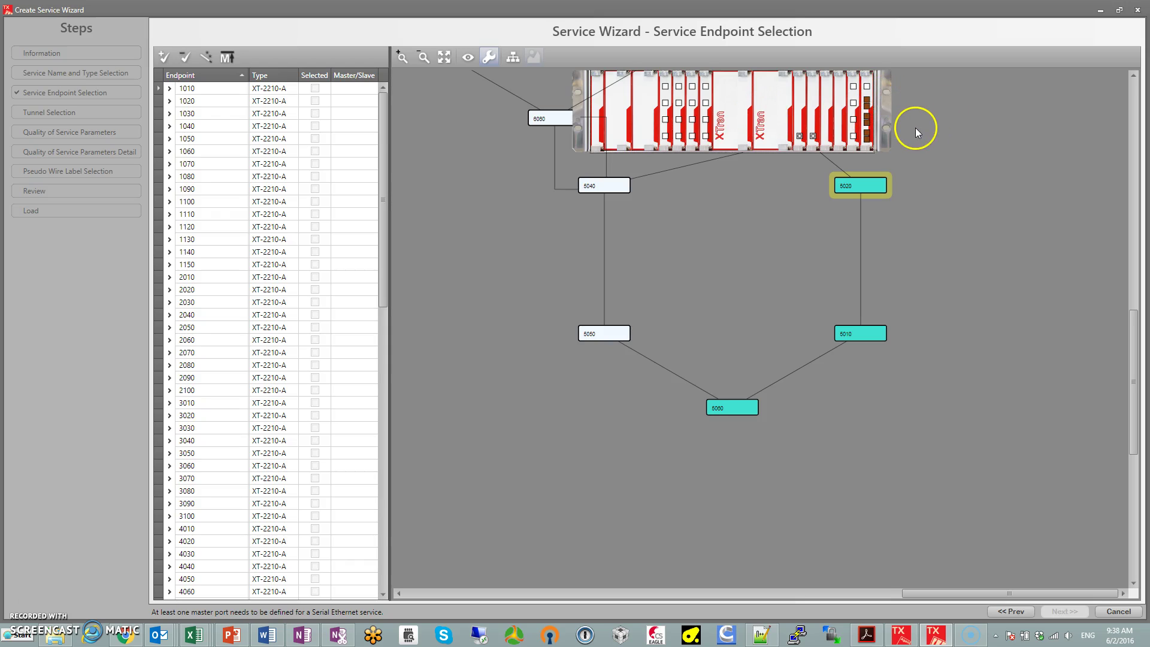
pyautogui.moveTo(915, 128); pyautogui.dragTo(922, 289)
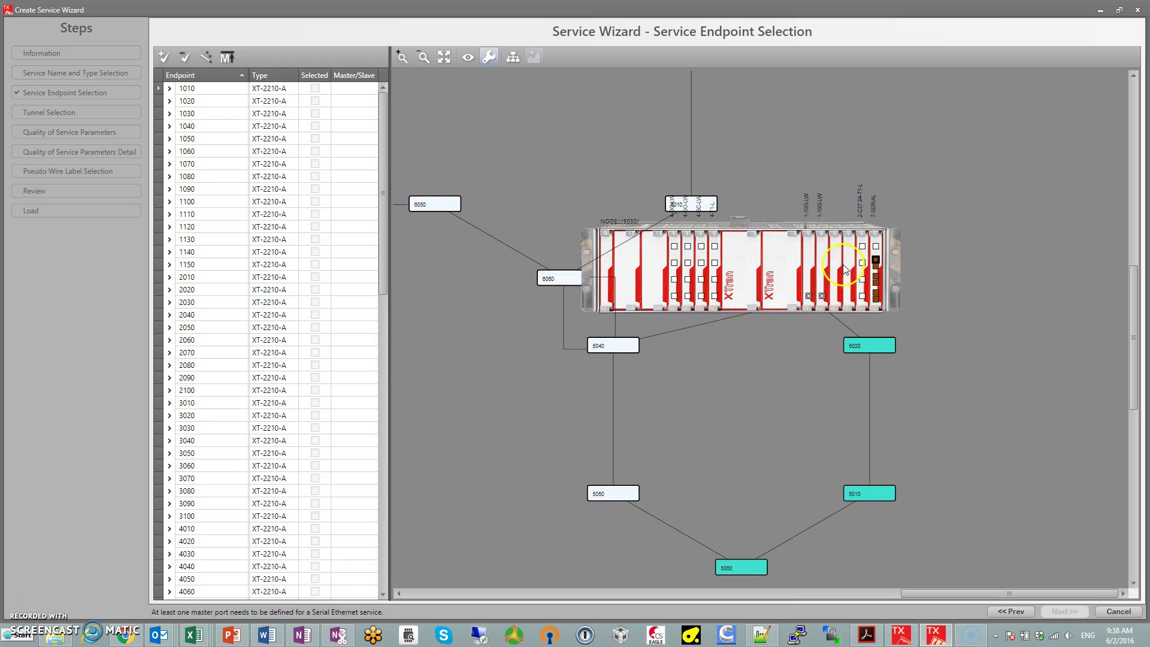
# Open racks of nodes 5040, 5050, 6060 and 6010, adding 6060's and 6010's 7-SERIAL ports
pyautogui.click(621, 351)
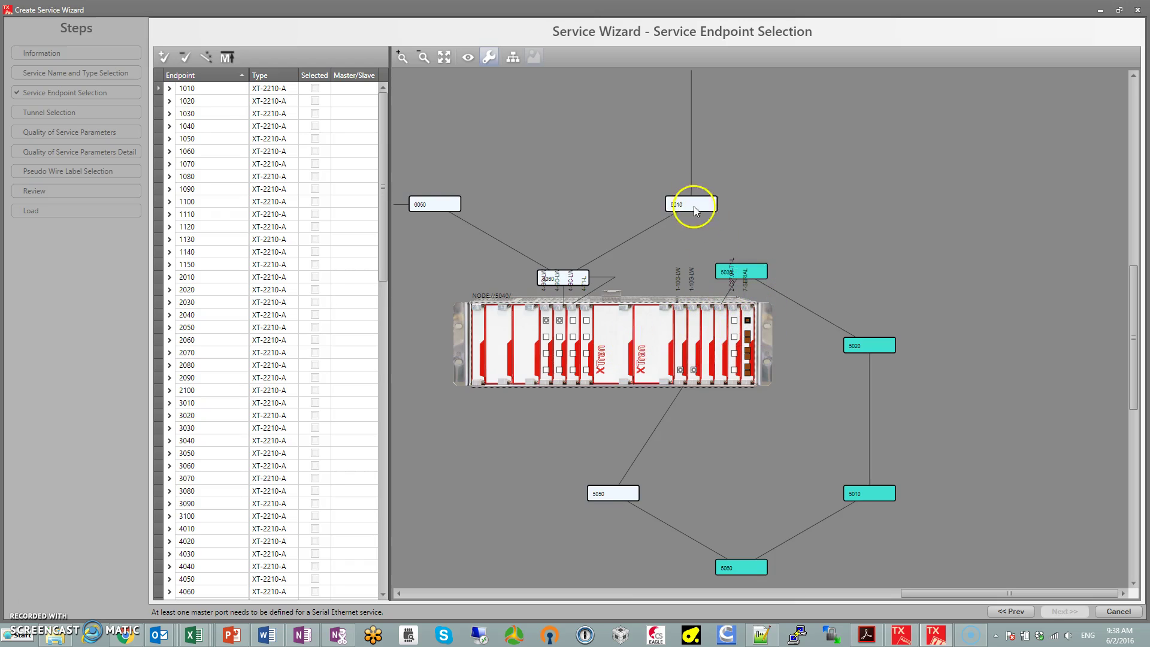
pyautogui.click(629, 501)
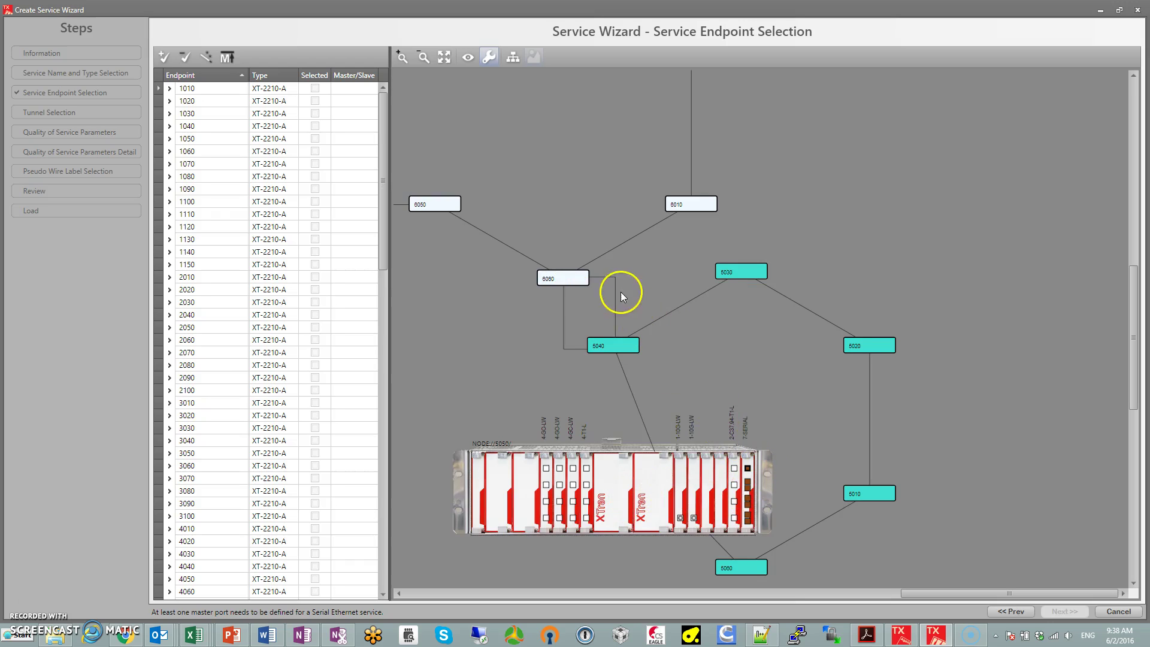
pyautogui.click(559, 279)
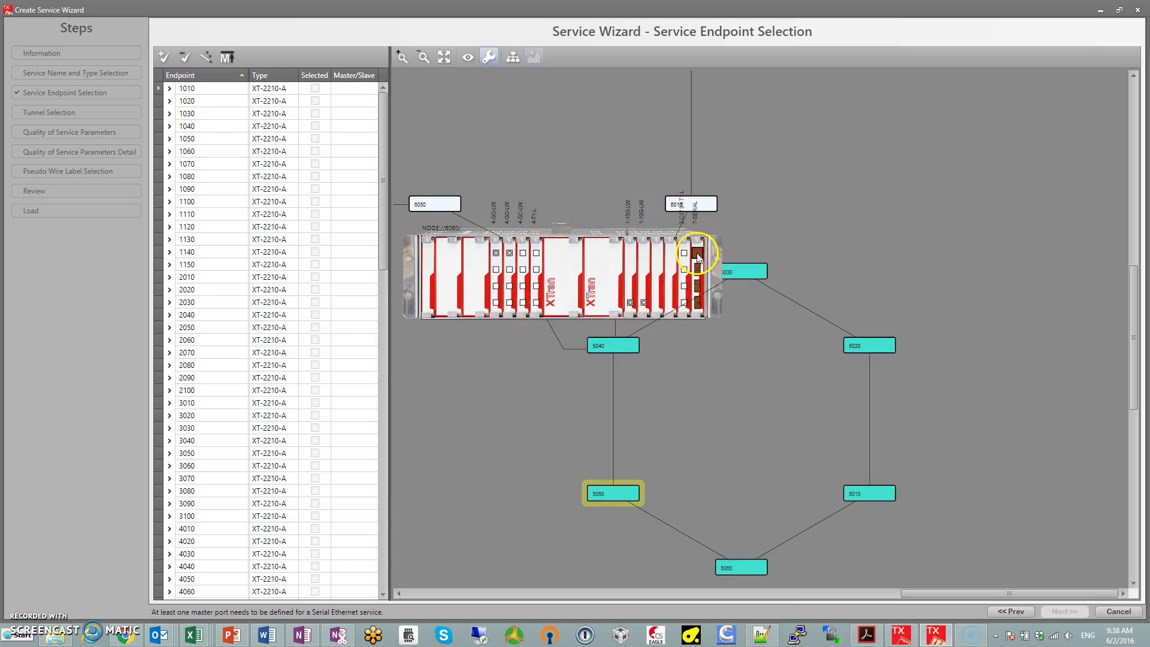
pyautogui.click(697, 253)
pyautogui.click(704, 208)
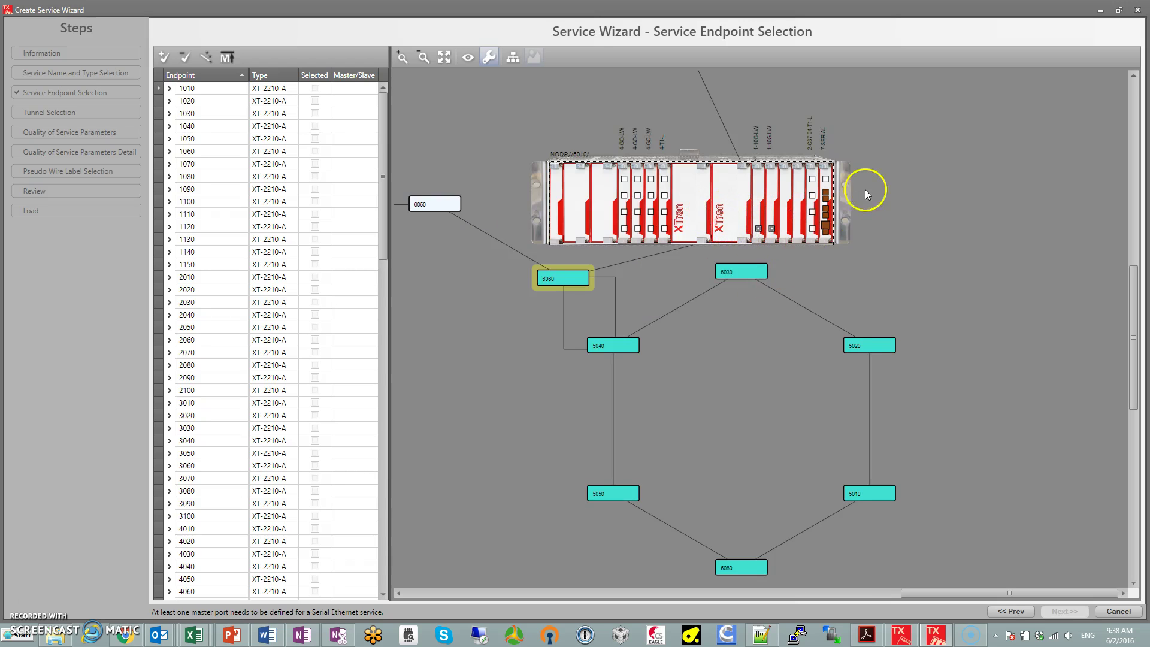
pyautogui.click(826, 195)
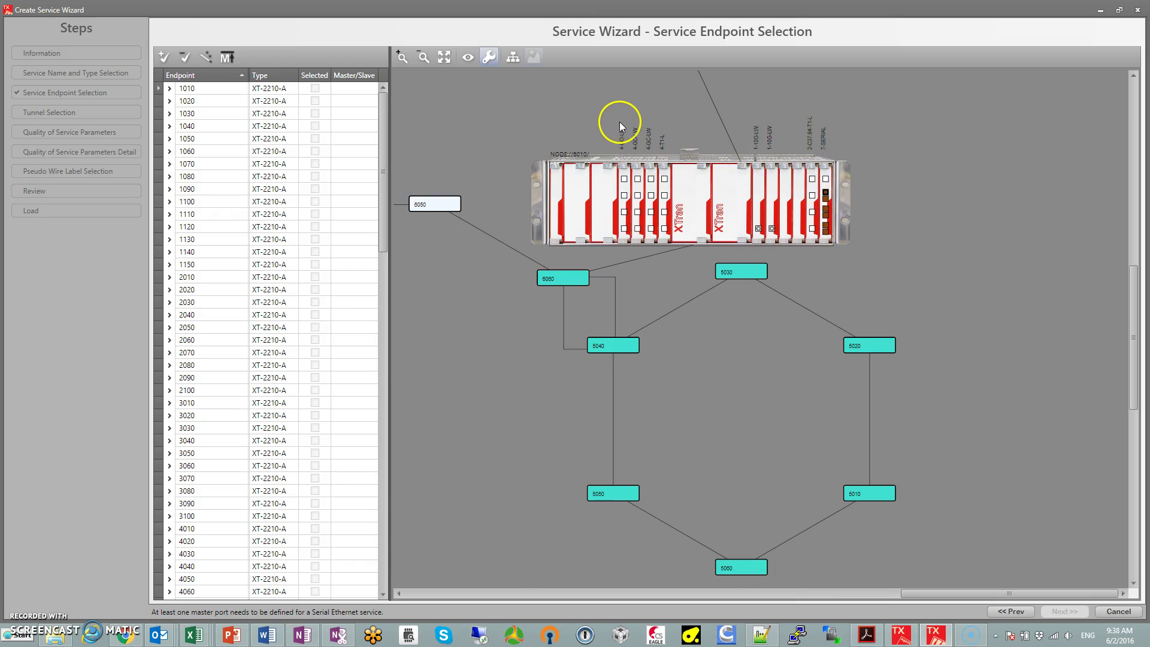
# Open the racks of the remaining nodes, including 6030, 6040 and 6050, to add their serial ports
pyautogui.scroll(-3, 619, 121)
pyautogui.doubleClick(713, 213)
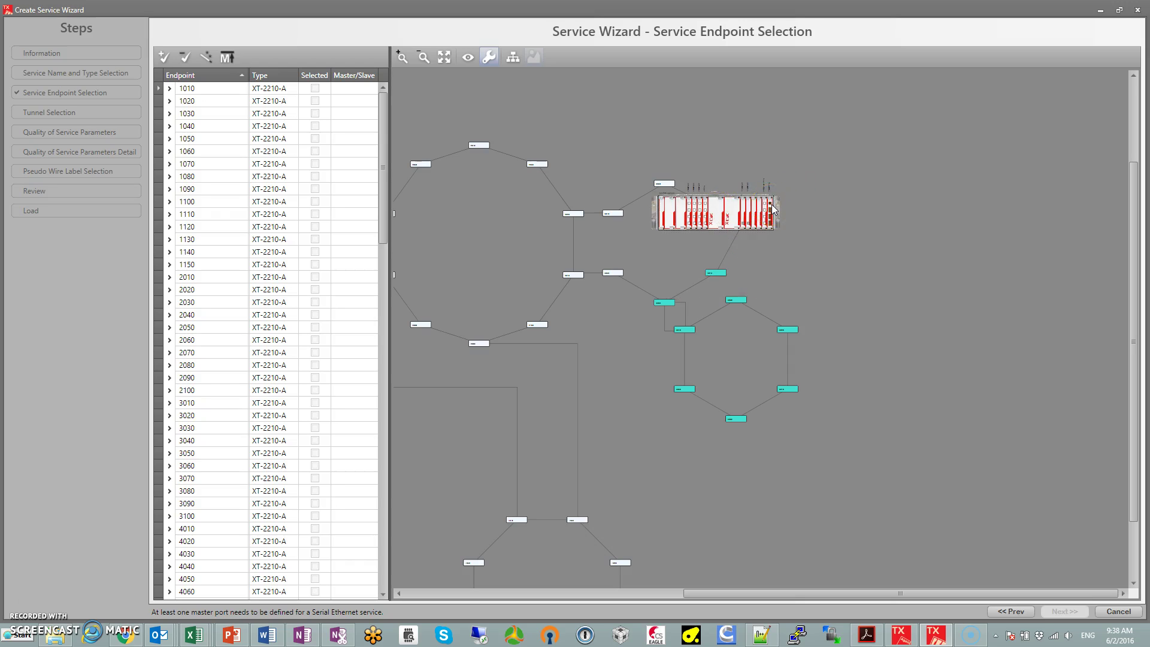
pyautogui.doubleClick(664, 182)
pyautogui.scroll(3, 697, 175)
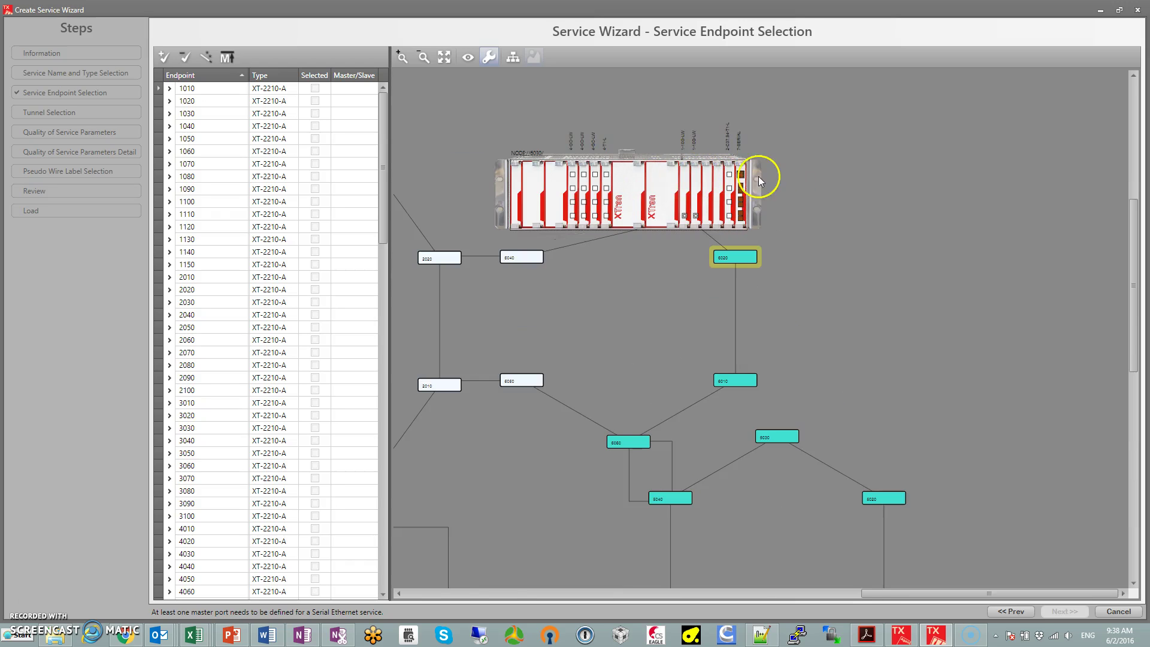
pyautogui.doubleClick(527, 261)
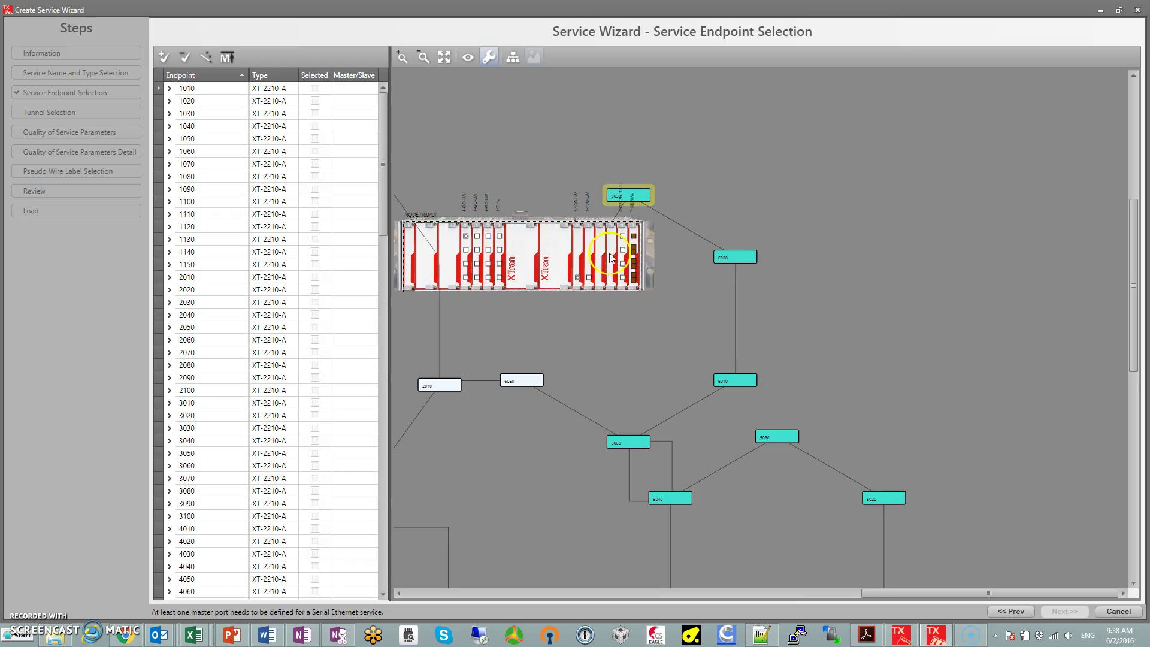
pyautogui.doubleClick(513, 381)
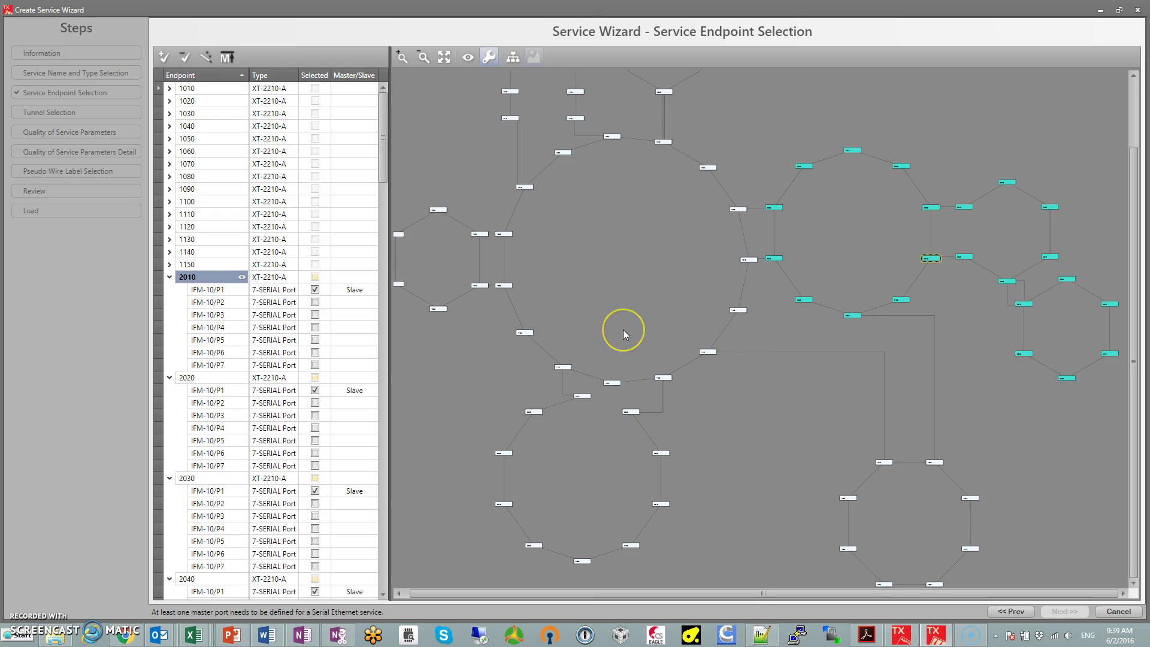
# Open nodes 1130 and 1110 so their IFM-10/P1 ports join the endpoint list as Slave
pyautogui.scroll(2, 628, 300)
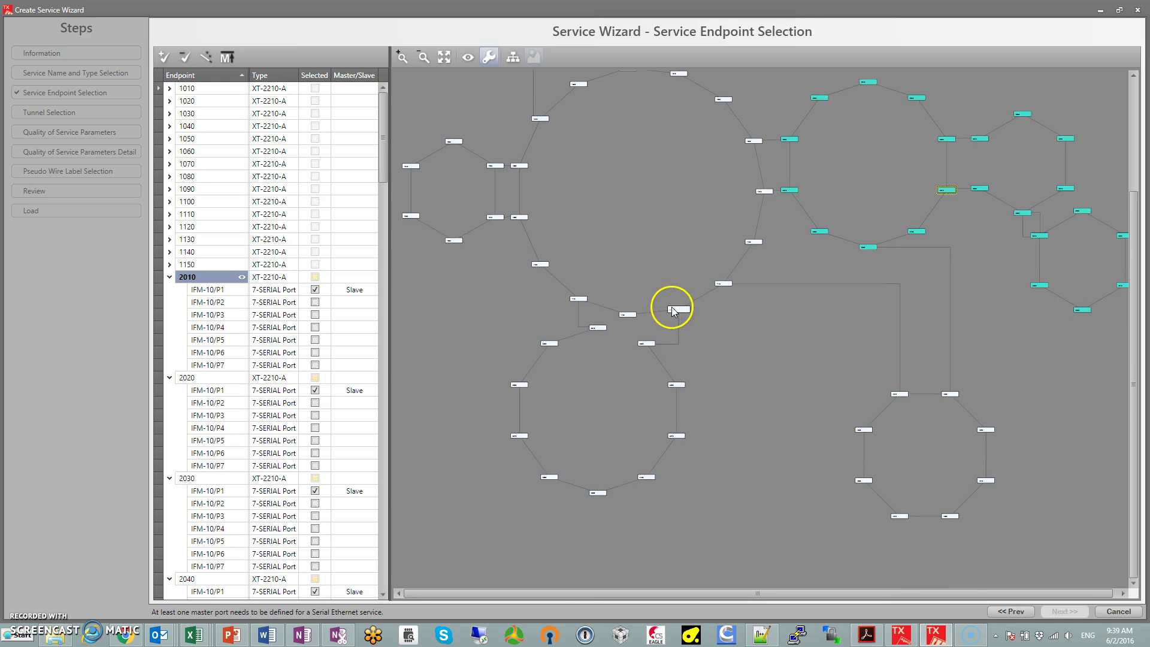
pyautogui.scroll(2, 672, 310)
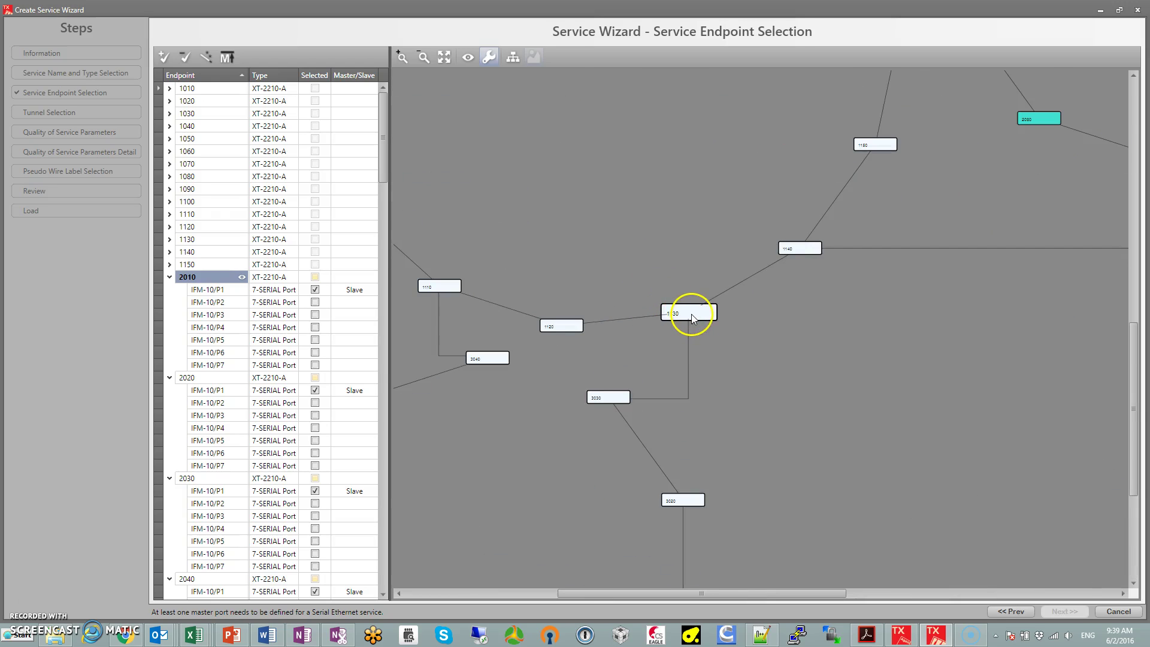
pyautogui.doubleClick(691, 313)
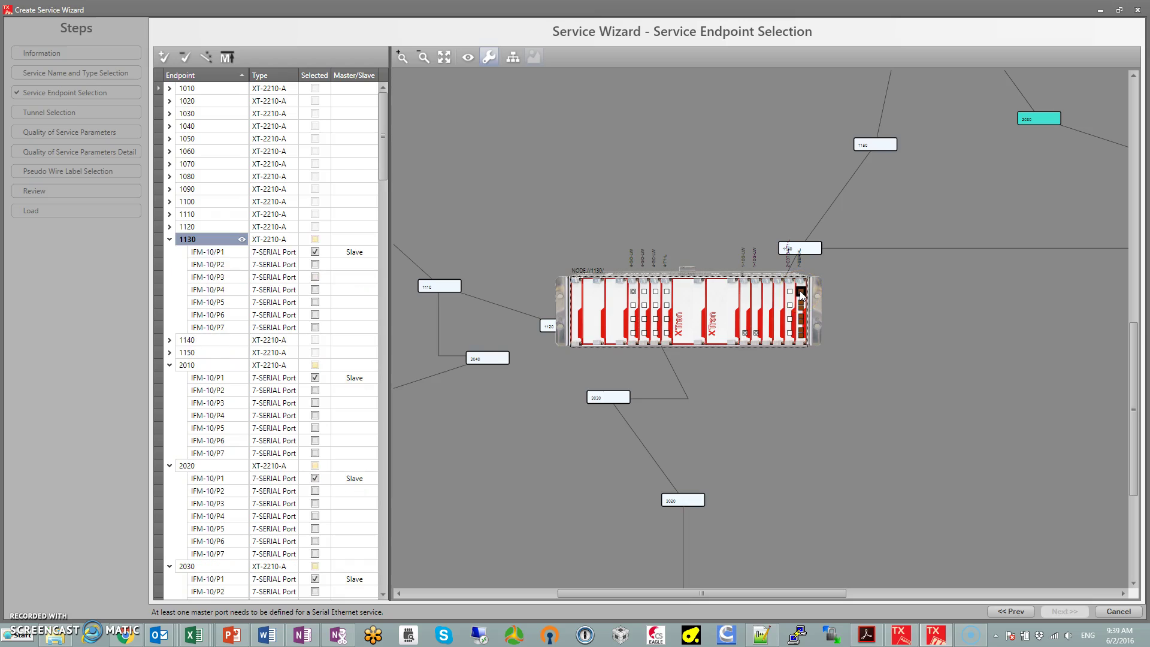
pyautogui.click(453, 287)
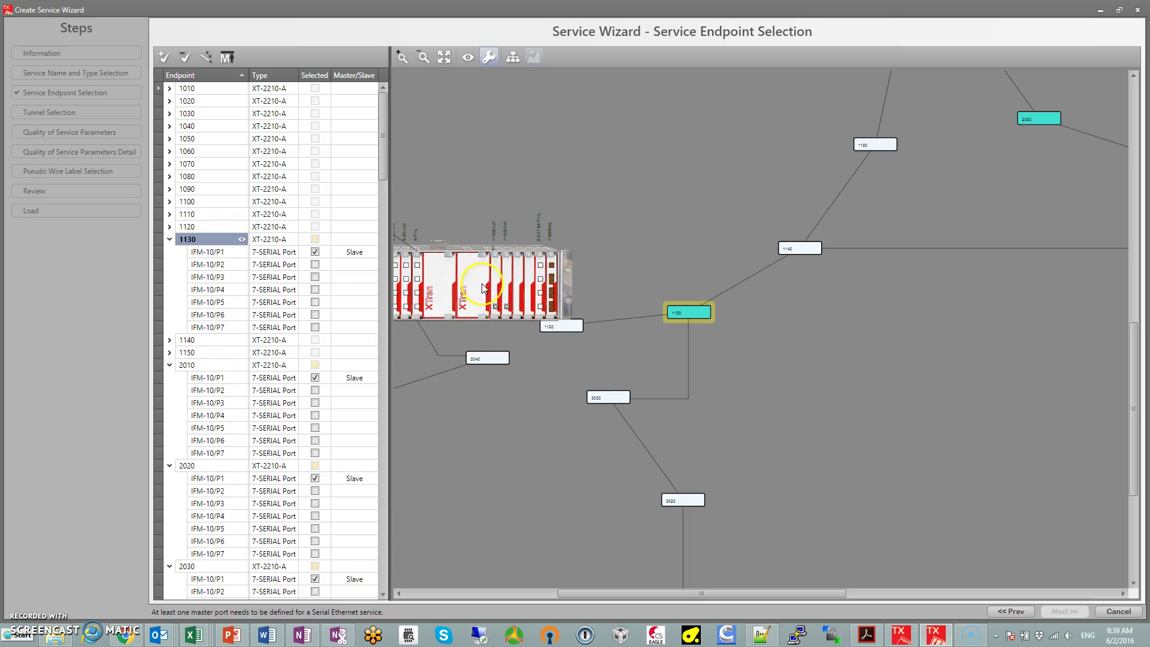
pyautogui.click(546, 270)
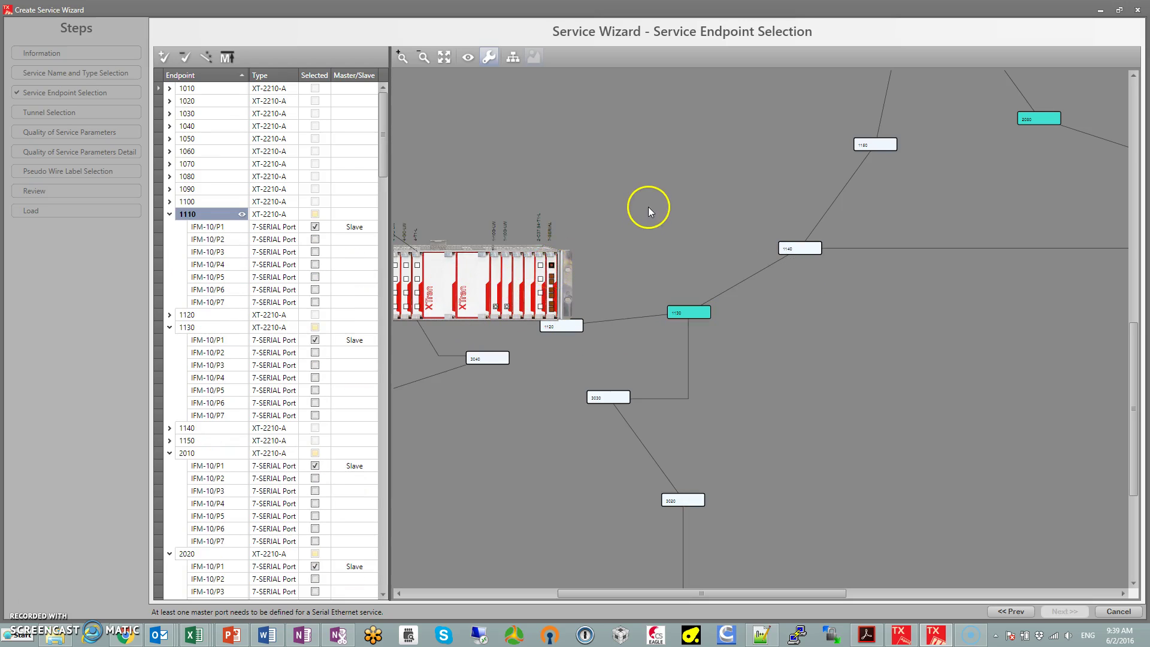
pyautogui.scroll(-2, 648, 206)
pyautogui.doubleClick(540, 233)
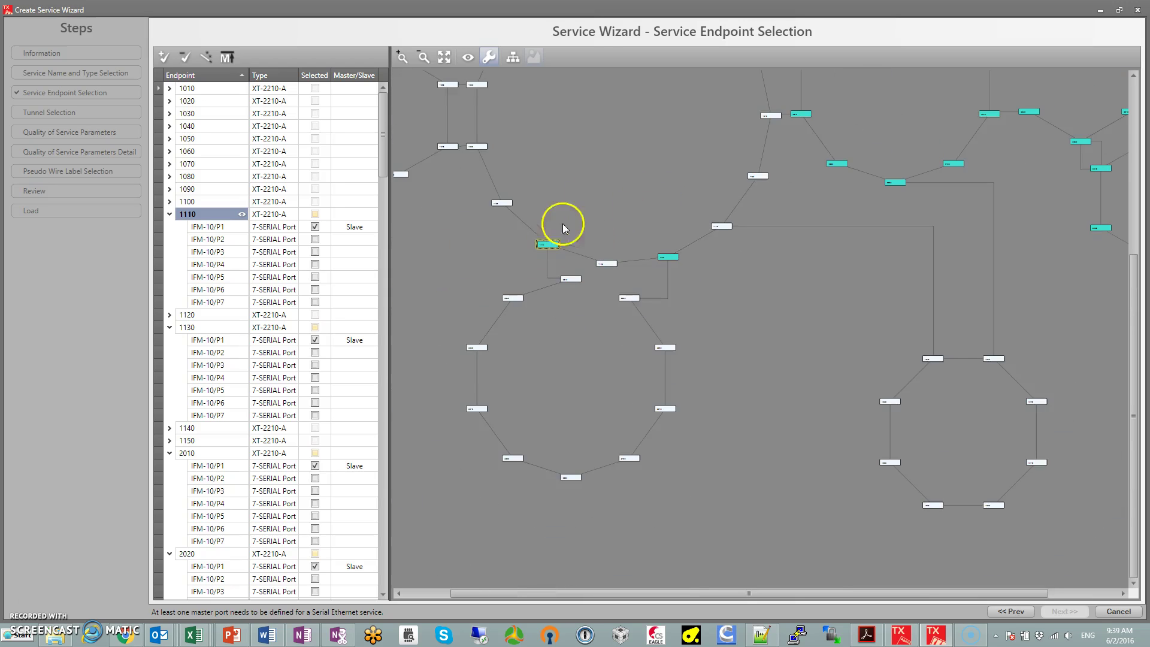
pyautogui.scroll(-1, 636, 175)
pyautogui.moveTo(636, 174); pyautogui.dragTo(630, 290)
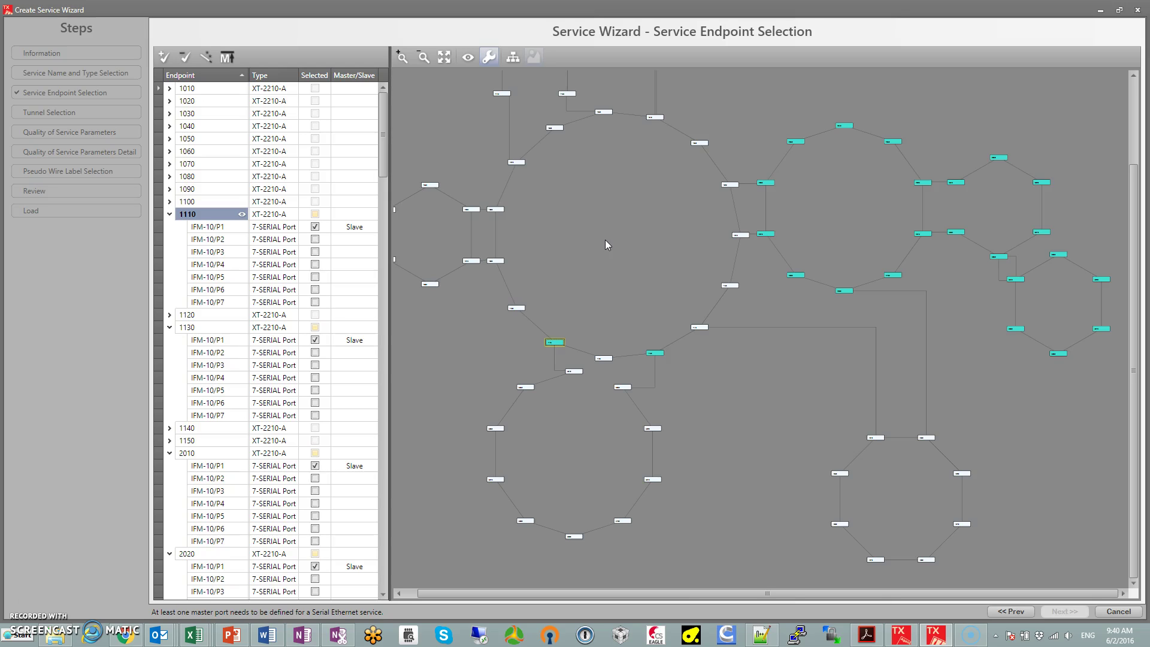
# Change IFM-10/P1 on nodes 1110 and 1130 from Slave to Master in the endpoint list
pyautogui.click(585, 225)
pyautogui.scroll(3, 552, 358)
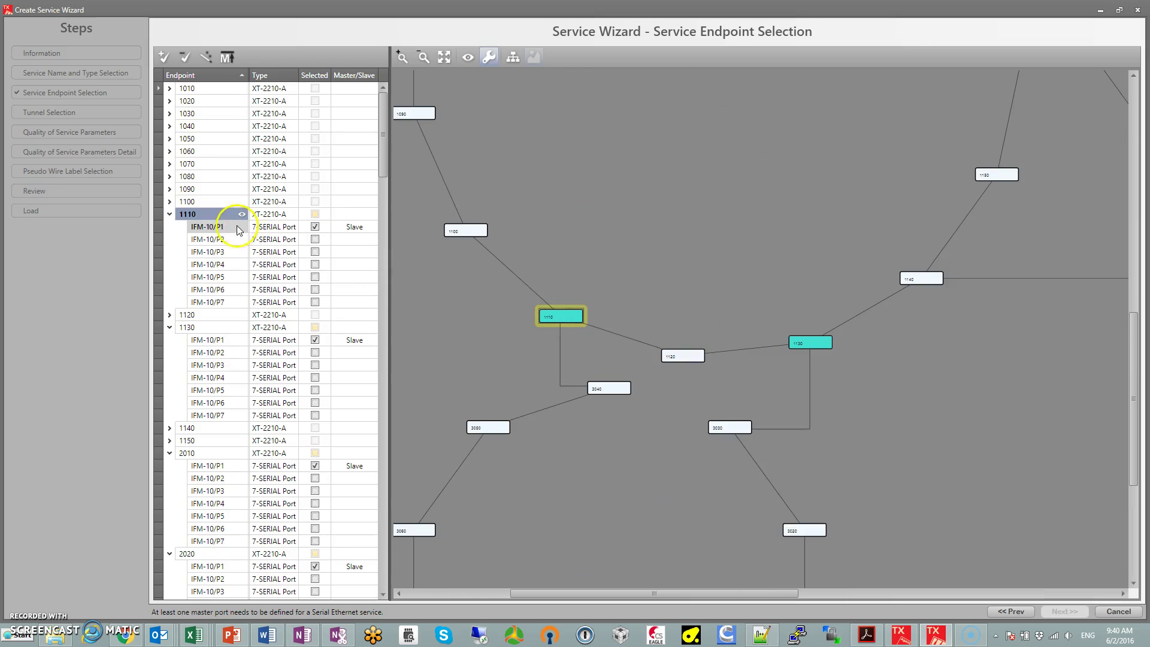
pyautogui.click(352, 228)
pyautogui.click(350, 257)
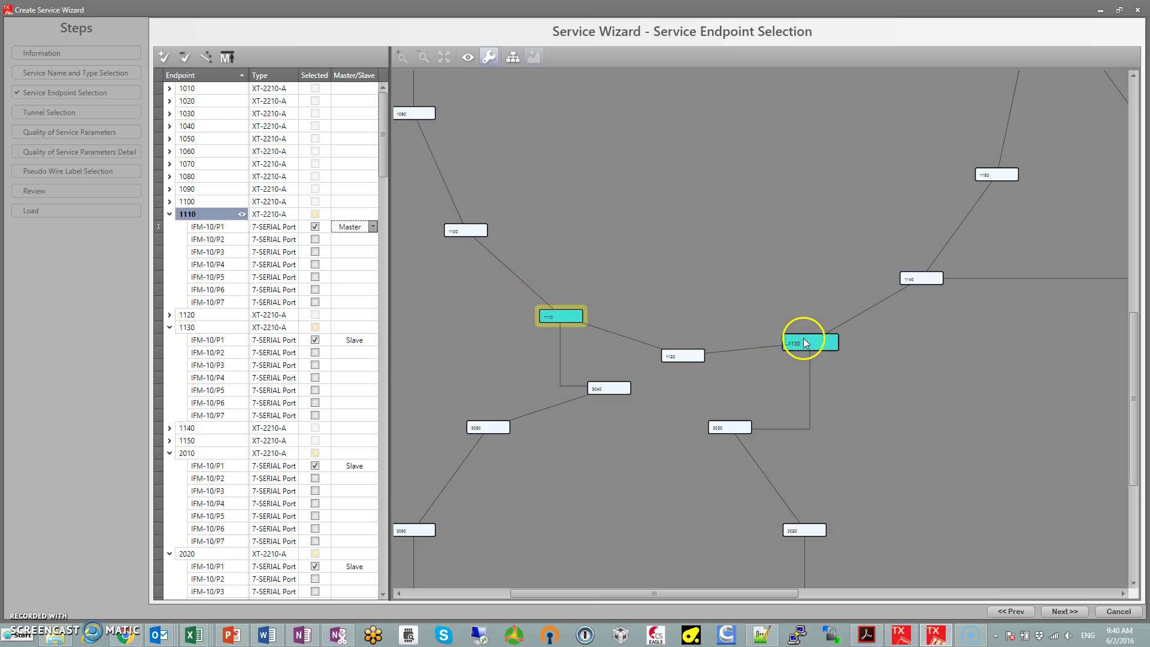
pyautogui.click(367, 345)
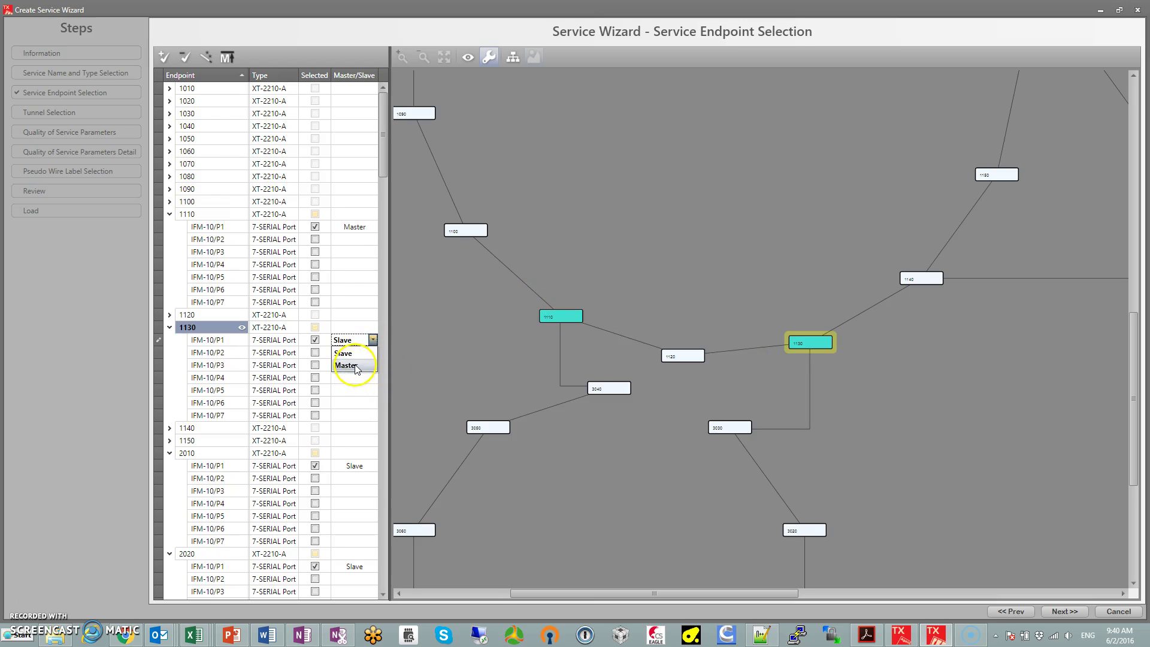
pyautogui.click(357, 366)
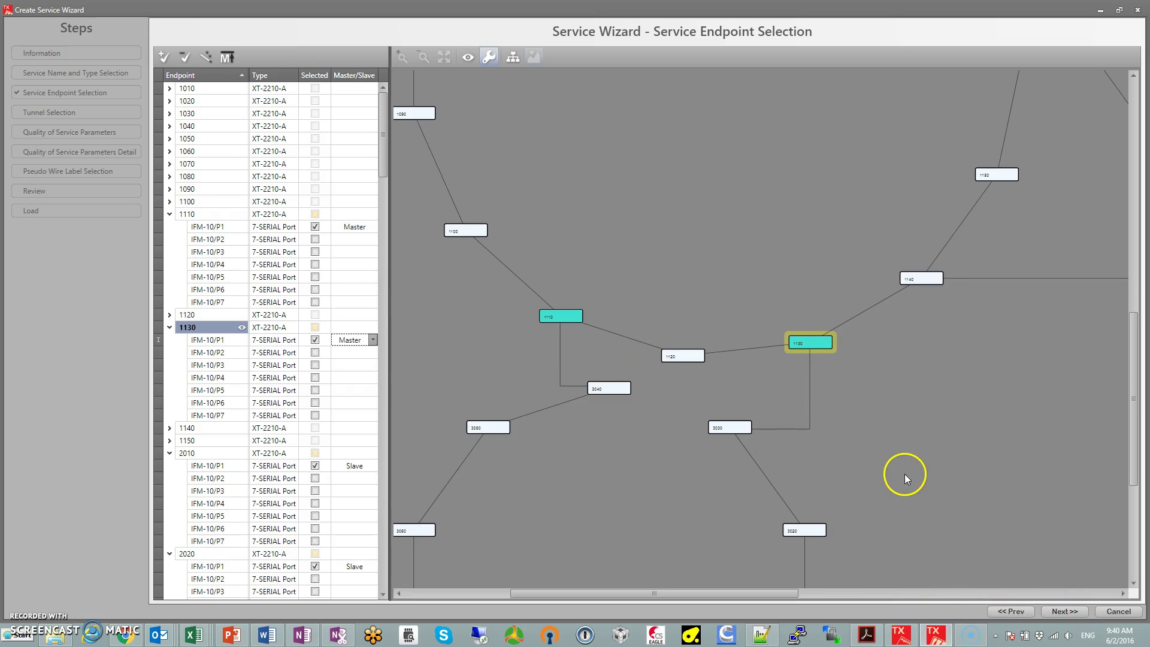
pyautogui.scroll(-3, 904, 473)
pyautogui.moveTo(1007, 504); pyautogui.dragTo(796, 401)
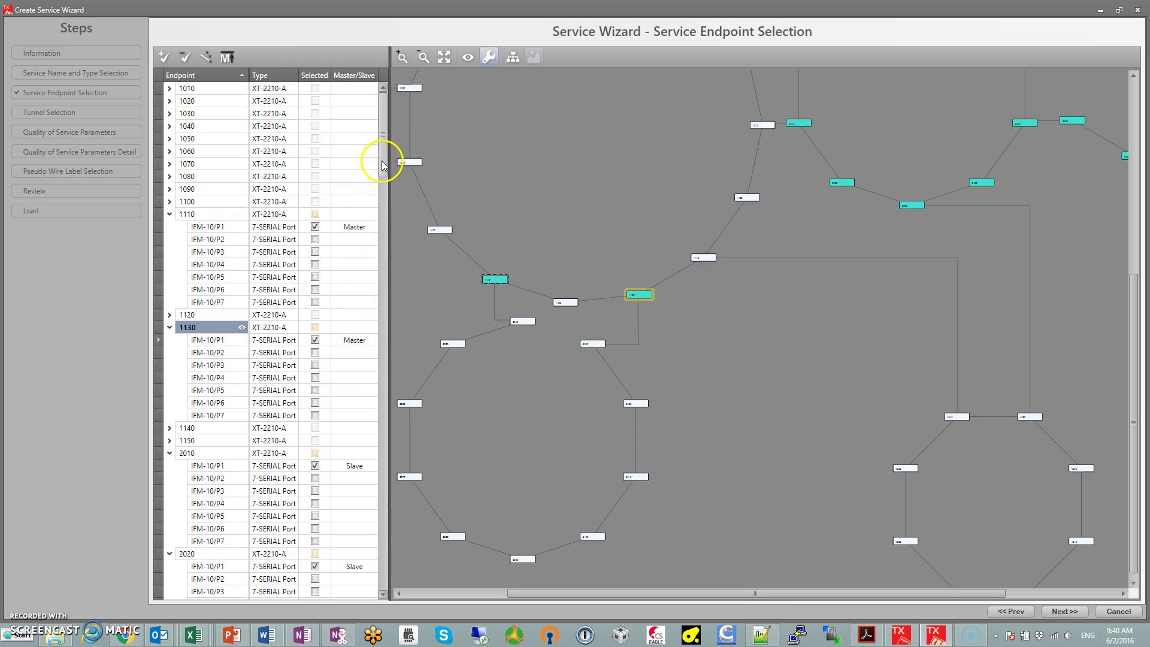
pyautogui.moveTo(383, 164); pyautogui.dragTo(358, 308)
pyautogui.scroll(-6, 358, 310)
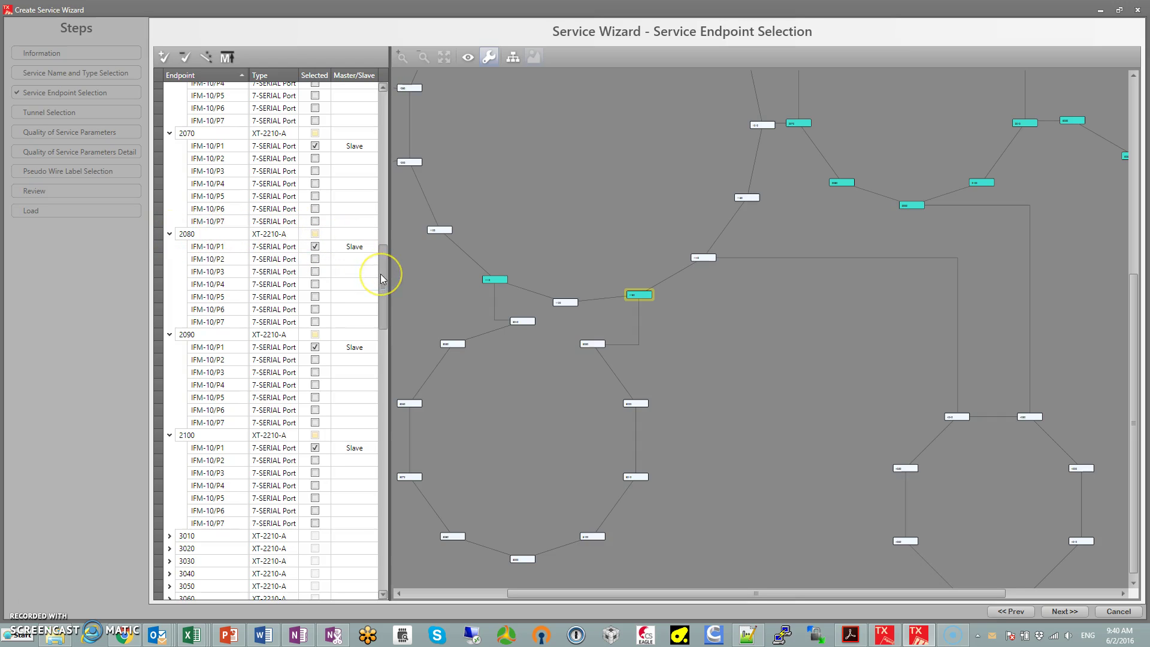
pyautogui.moveTo(380, 277); pyautogui.dragTo(386, 417)
# On the tunnel selection step, expand Ring 1 and select Ring 1 and SubRing2
pyautogui.click(1070, 614)
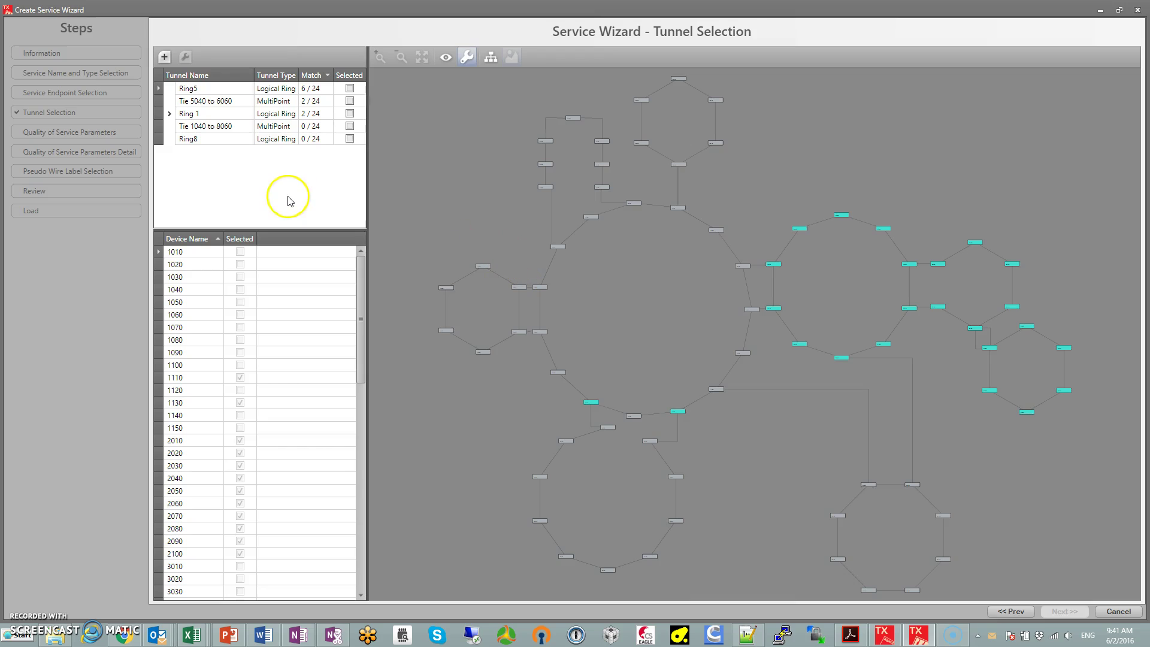
pyautogui.click(169, 114)
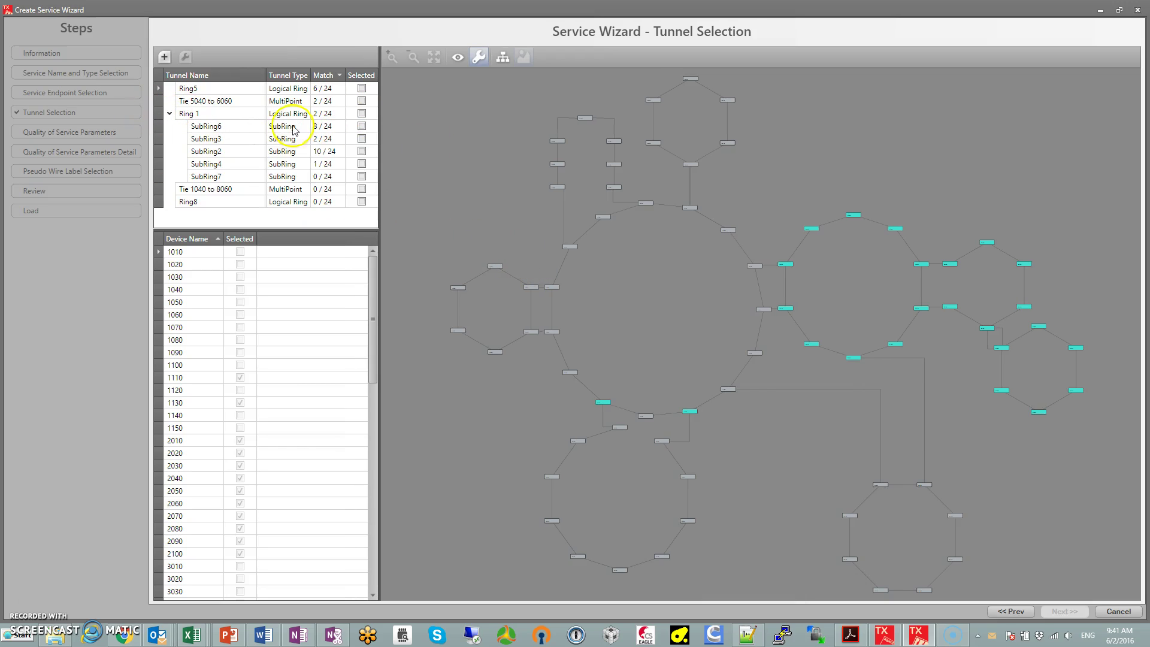
pyautogui.click(362, 114)
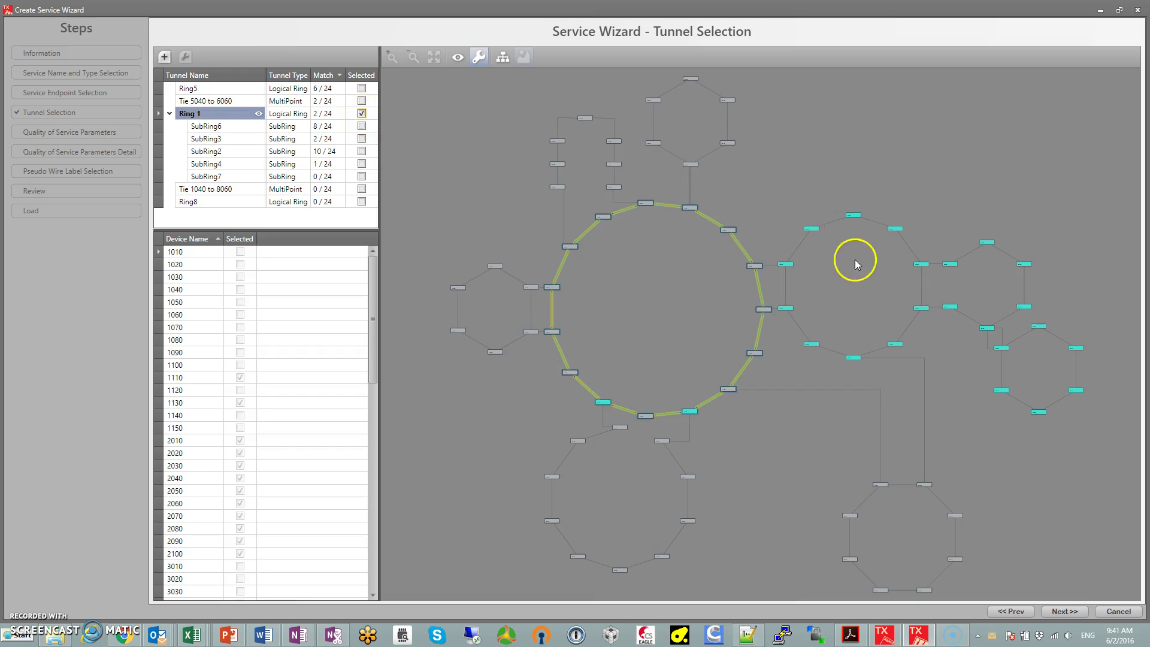
pyautogui.scroll(3, 837, 289)
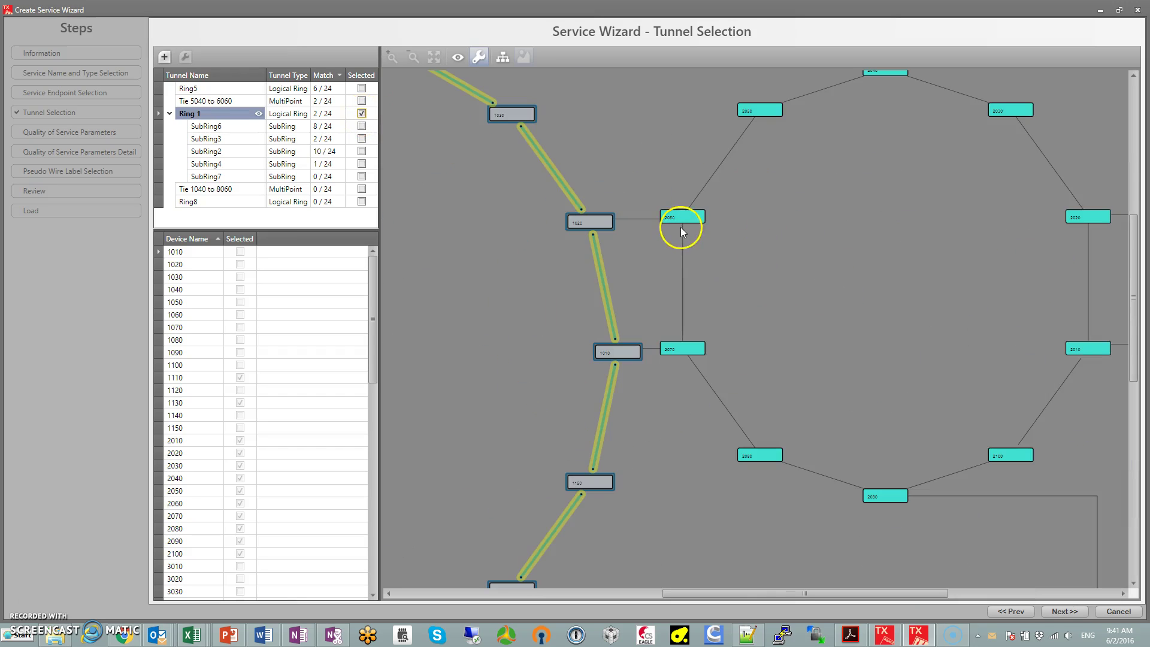
pyautogui.click(362, 151)
# Also select SubRing6, Tie 5040 to 6060 and Ring5 as tunnels
pyautogui.moveTo(778, 287); pyautogui.dragTo(495, 282)
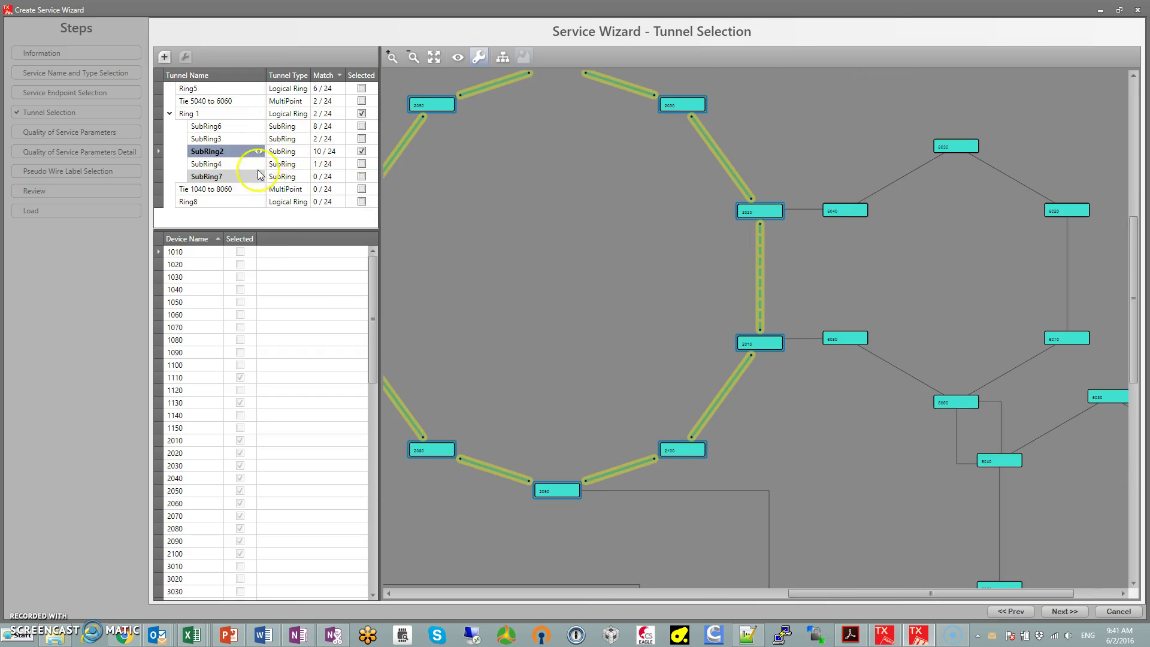
pyautogui.click(362, 125)
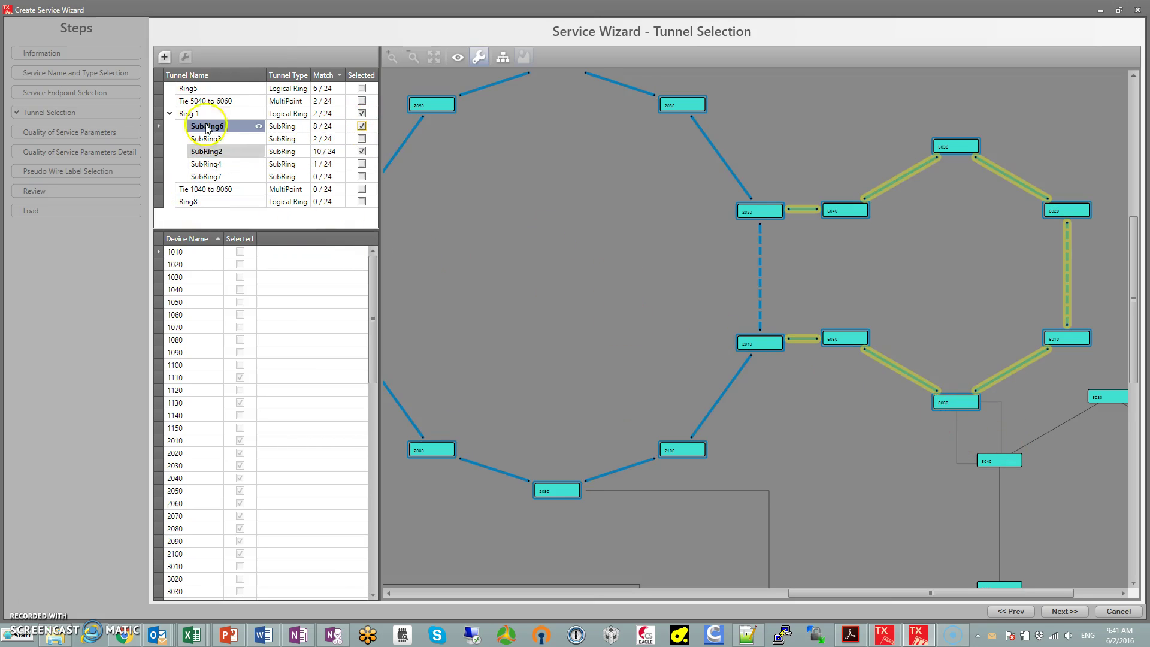
pyautogui.click(362, 100)
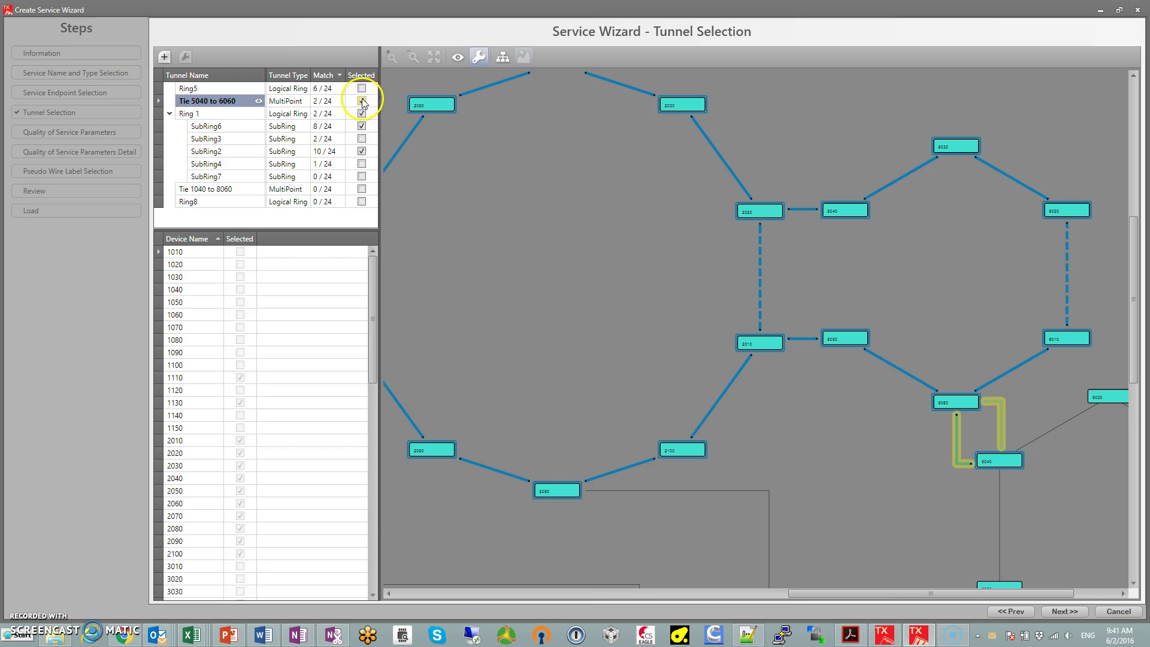
pyautogui.click(361, 90)
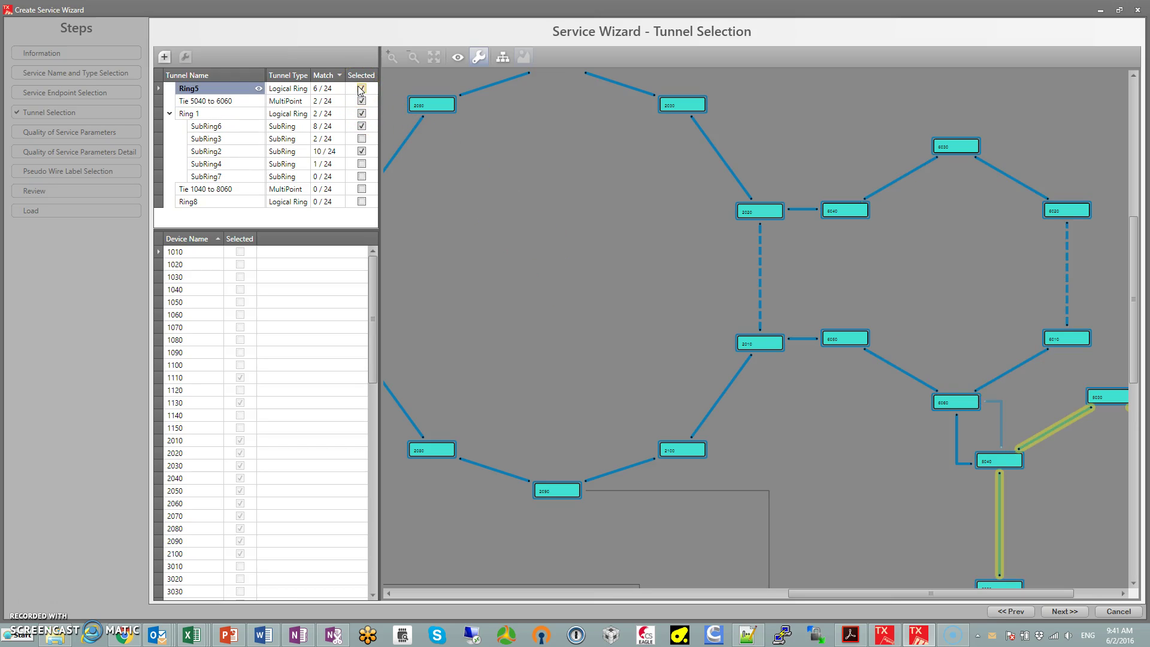
pyautogui.click(493, 281)
pyautogui.scroll(-2, 496, 279)
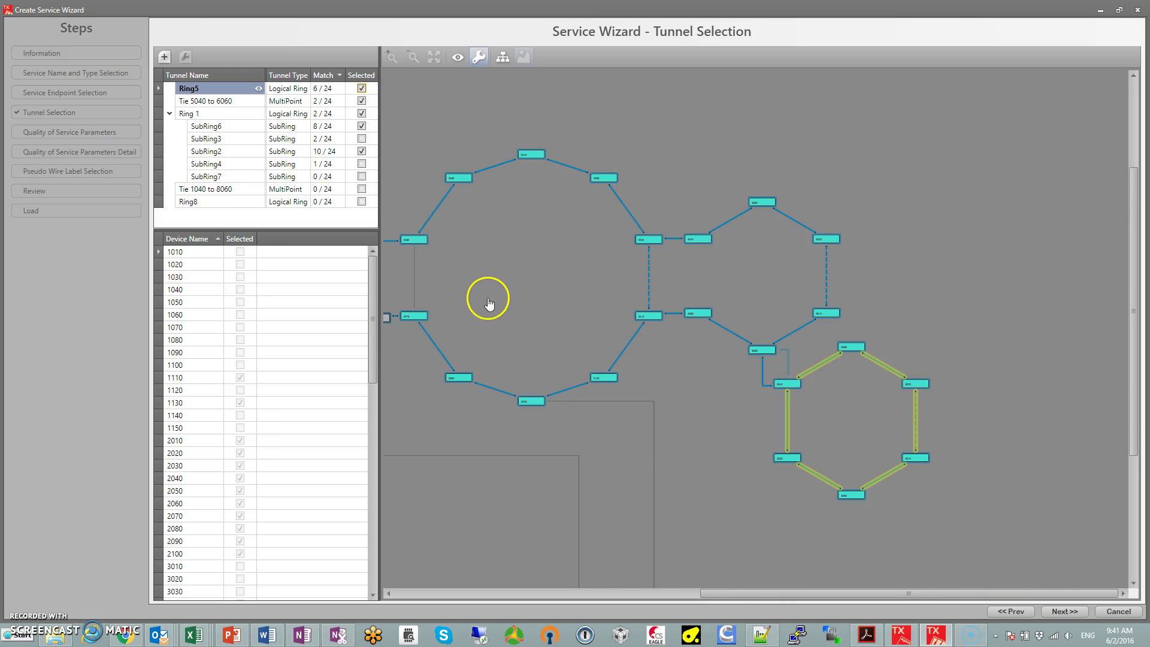
pyautogui.moveTo(488, 303); pyautogui.dragTo(611, 269)
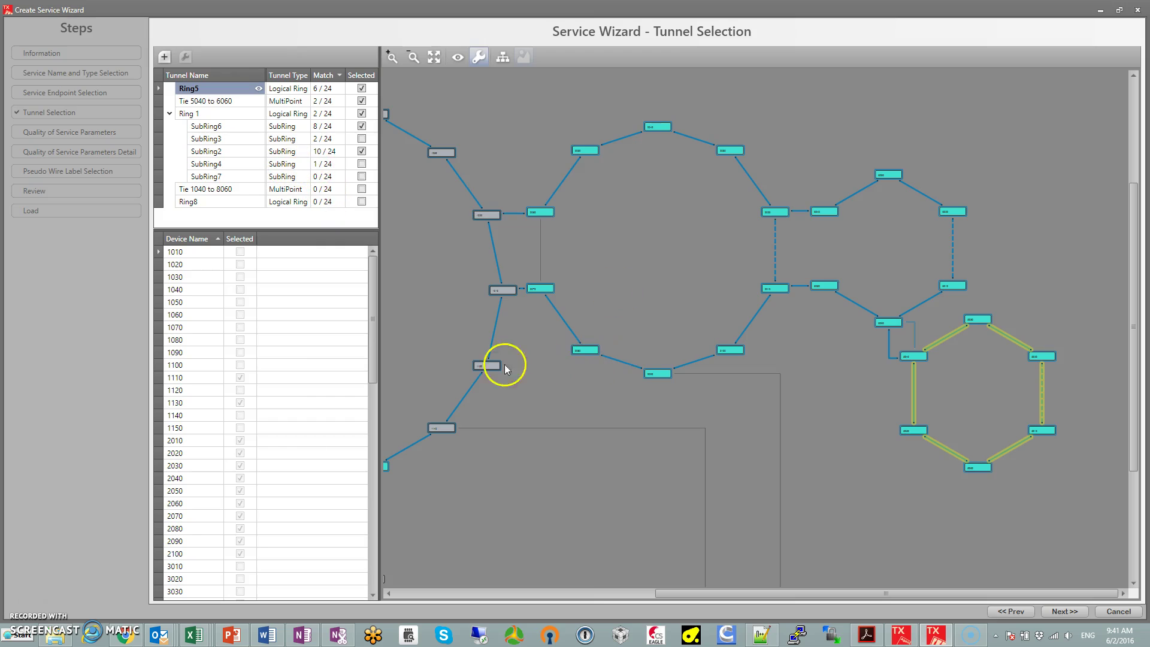
pyautogui.moveTo(505, 367); pyautogui.dragTo(739, 303)
pyautogui.scroll(-3, 587, 275)
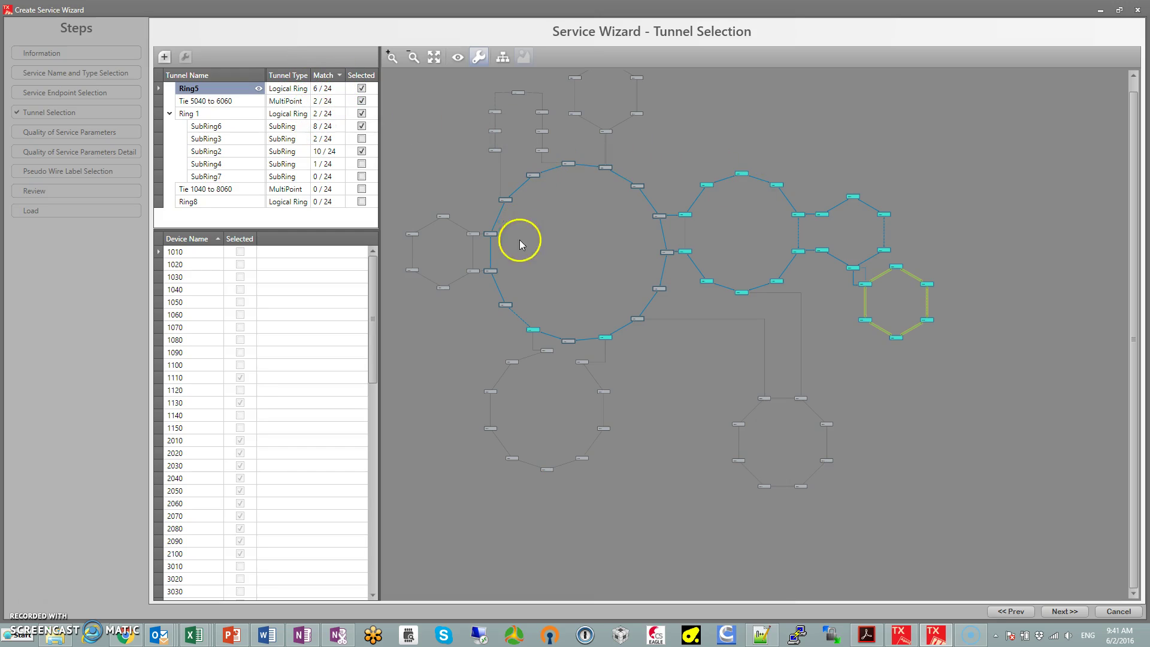
pyautogui.scroll(1, 606, 336)
pyautogui.scroll(2, 606, 335)
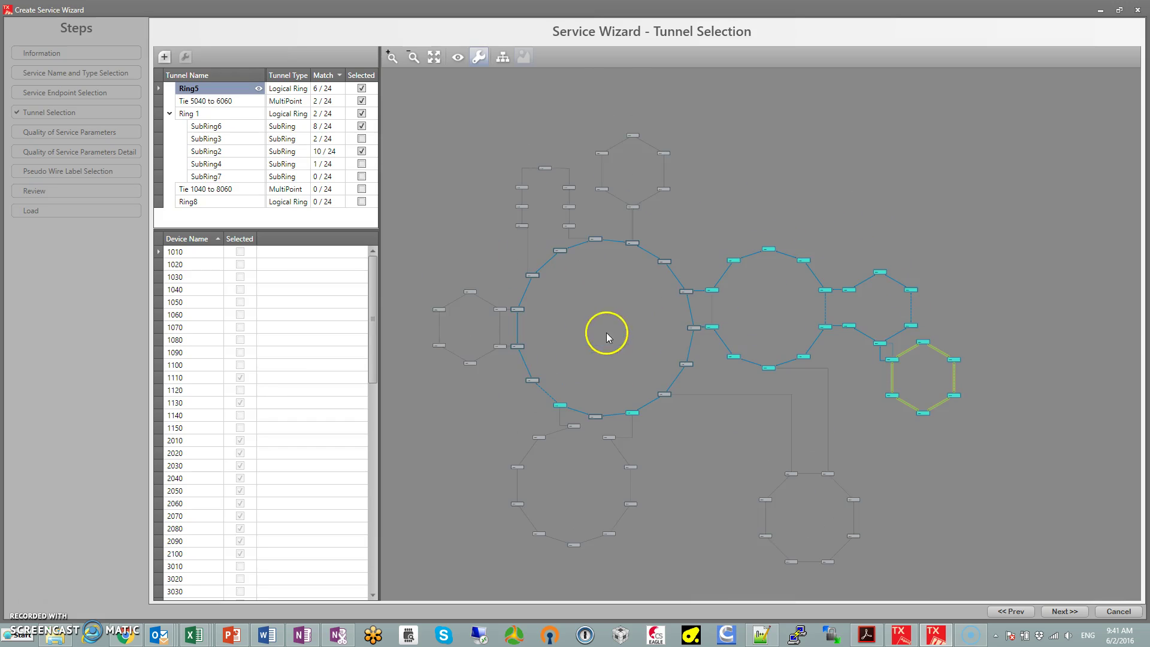
# Accept Priority 4 and 68-byte frame size and proceed to the QoS Parameters Detail step
pyautogui.click(1057, 610)
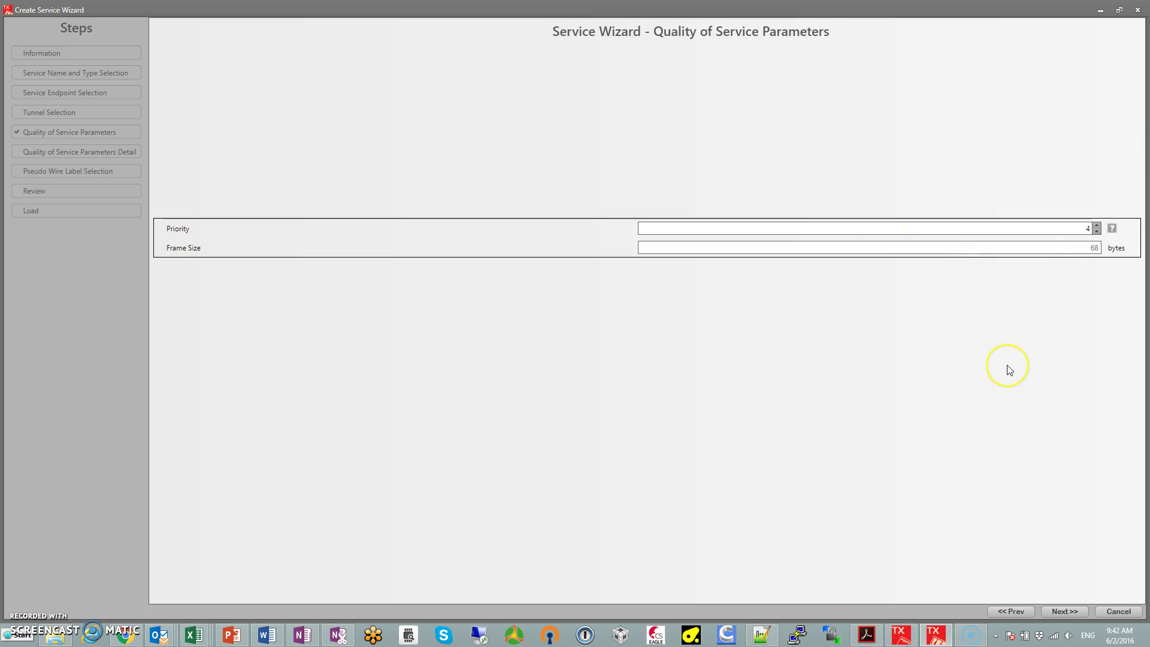
pyautogui.click(1013, 394)
# Review the per-port QoS graph and advance to Pseudo Wire Label Selection
pyautogui.click(1065, 611)
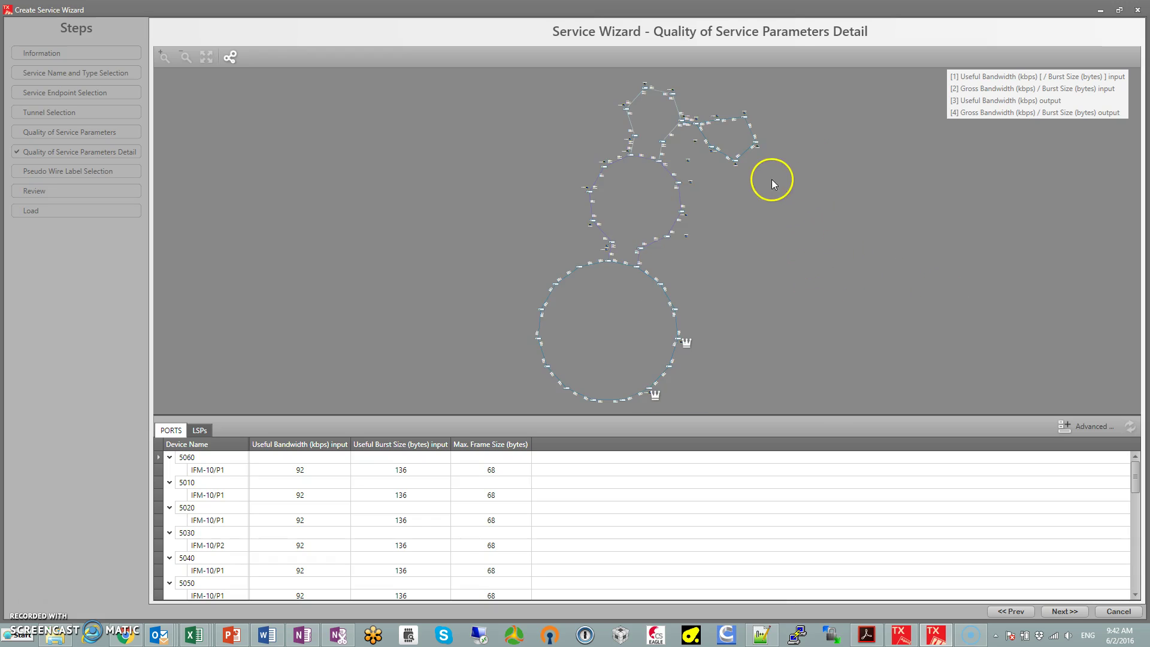
pyautogui.scroll(3, 691, 358)
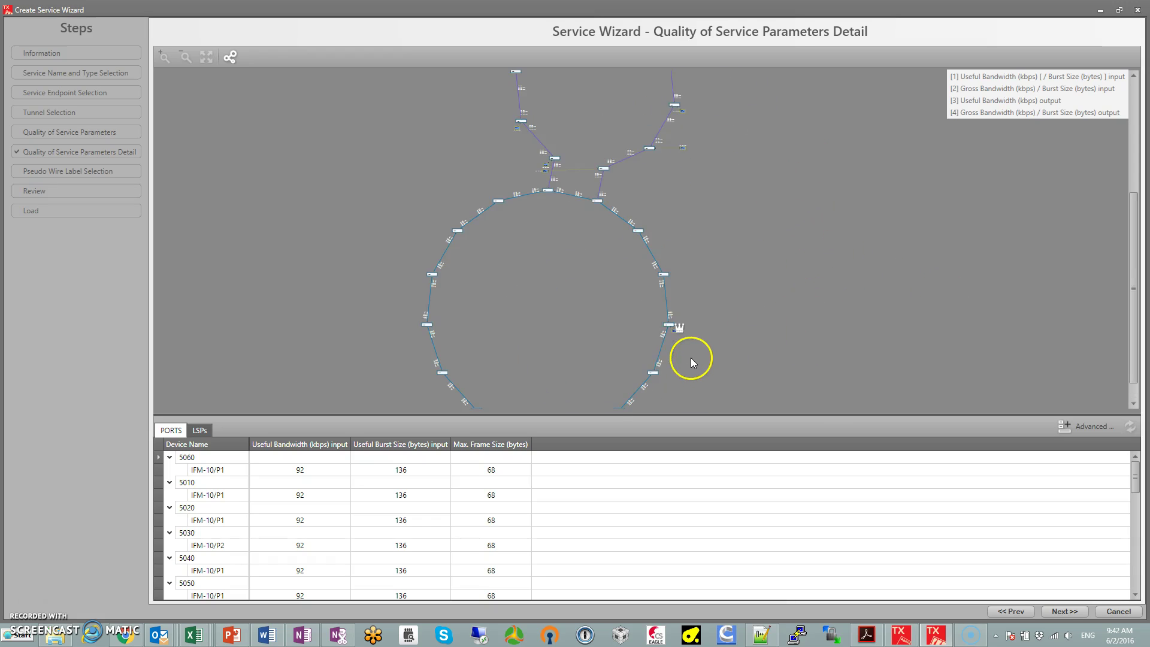
pyautogui.scroll(-2, 679, 240)
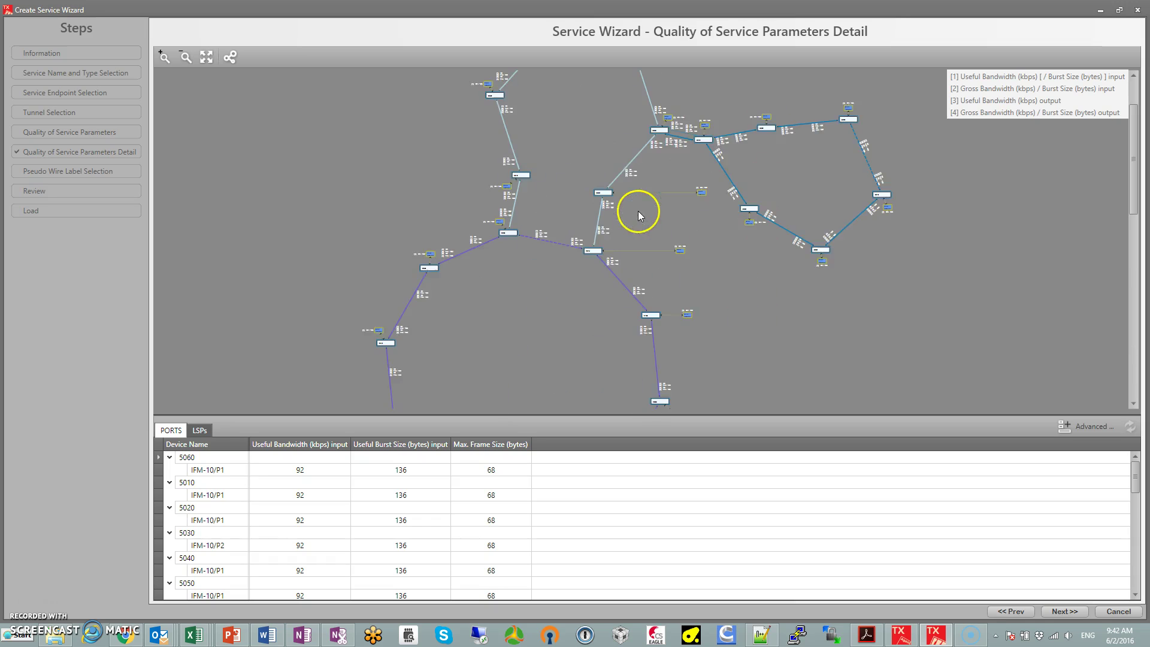
pyautogui.scroll(2, 638, 209)
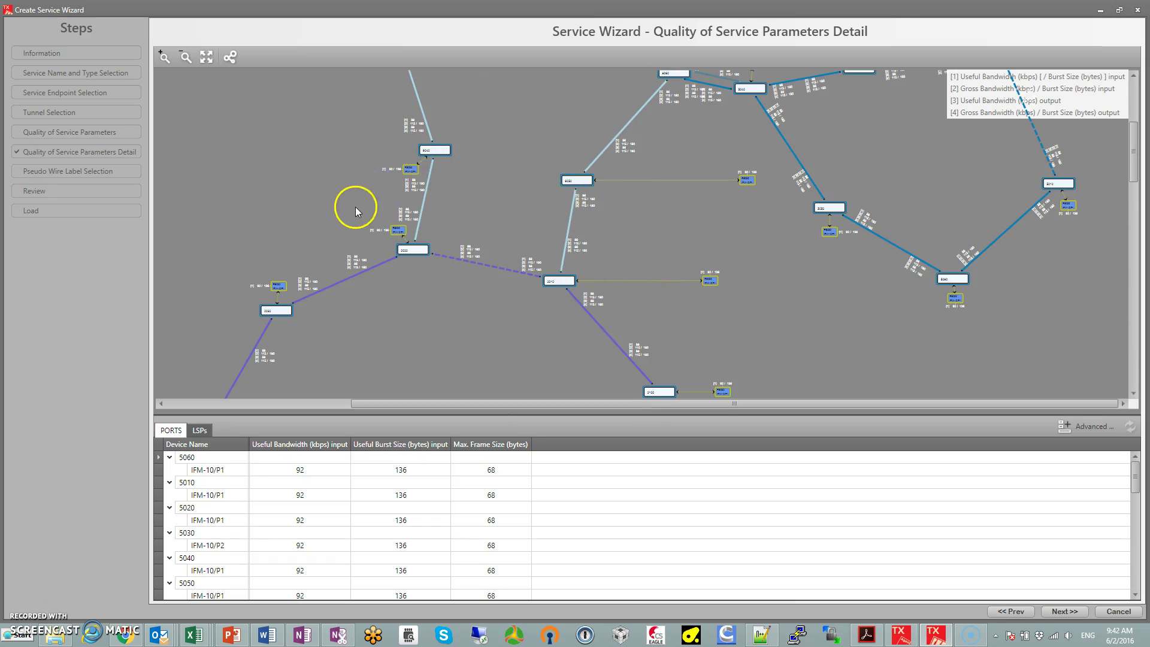
pyautogui.scroll(2, 355, 210)
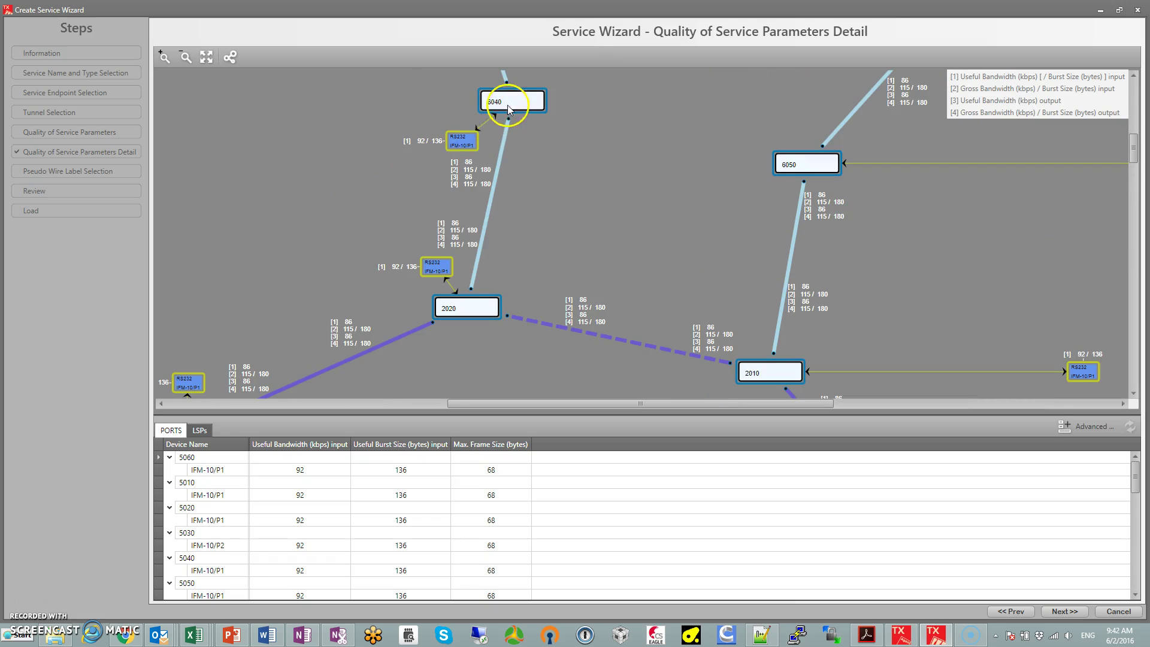
pyautogui.scroll(-5, 662, 200)
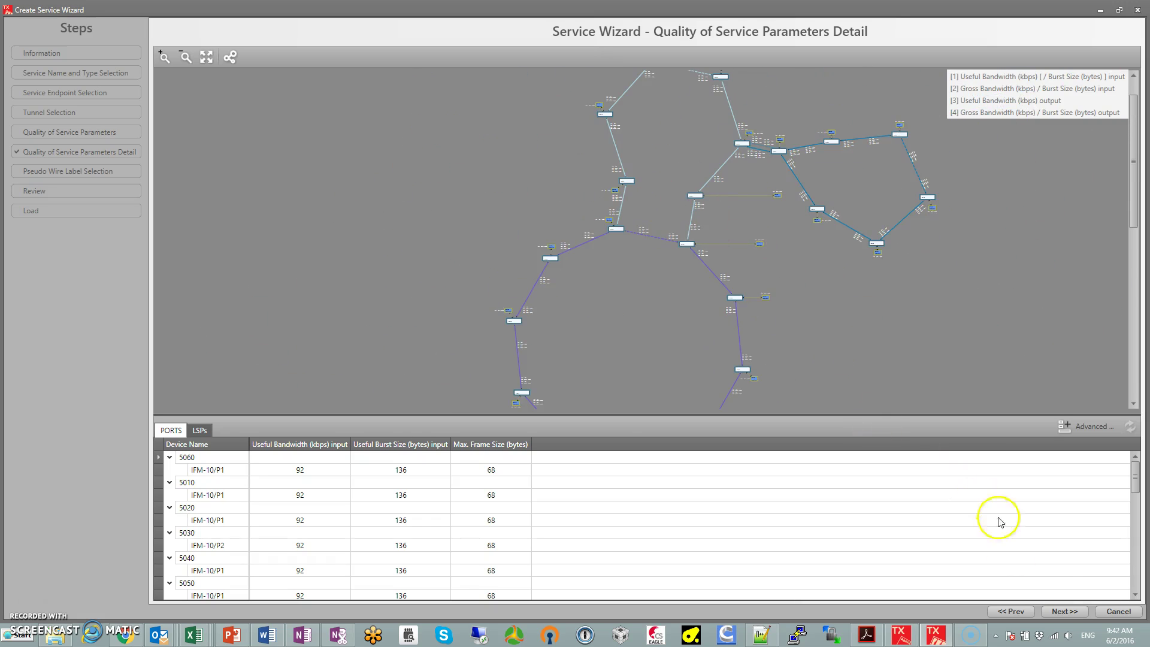
pyautogui.click(1064, 611)
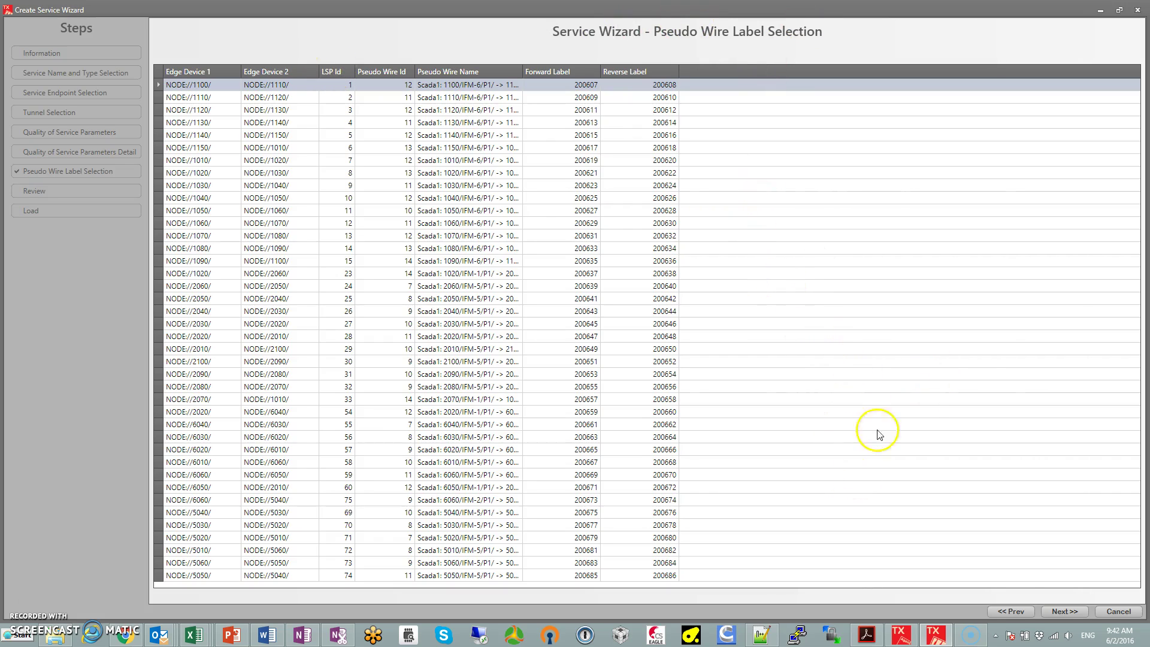
# Accept the pseudo-wire labels and finish the wizard, creating Scada1 as a priority-4 Serial Ethernet service
pyautogui.click(1064, 611)
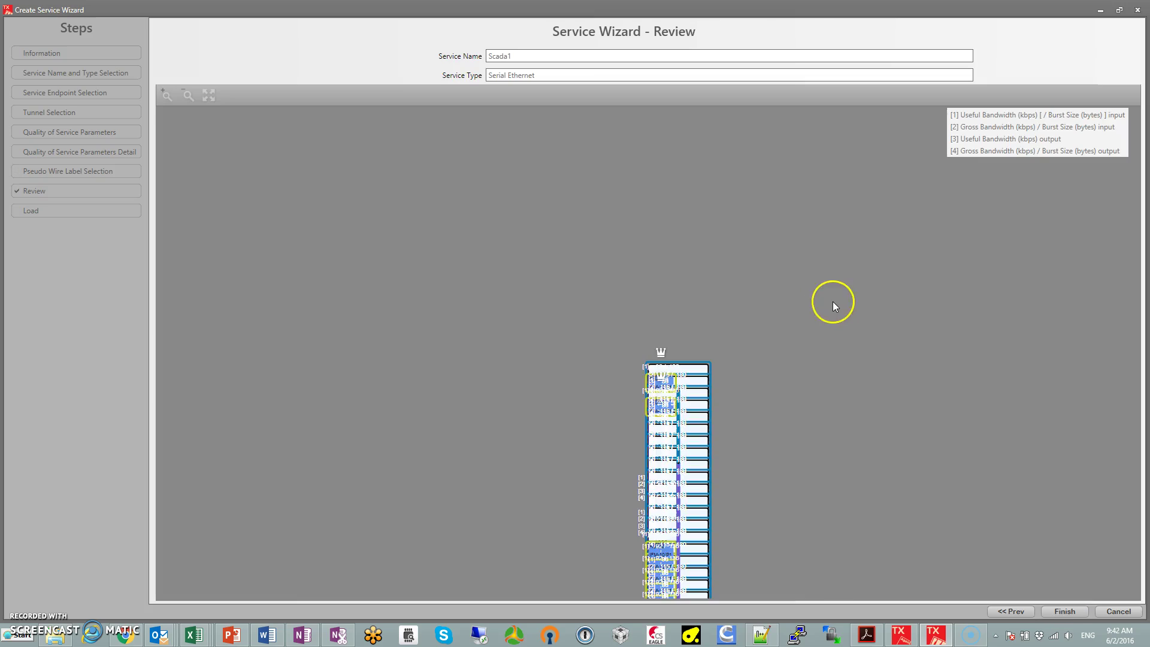
pyautogui.click(1070, 616)
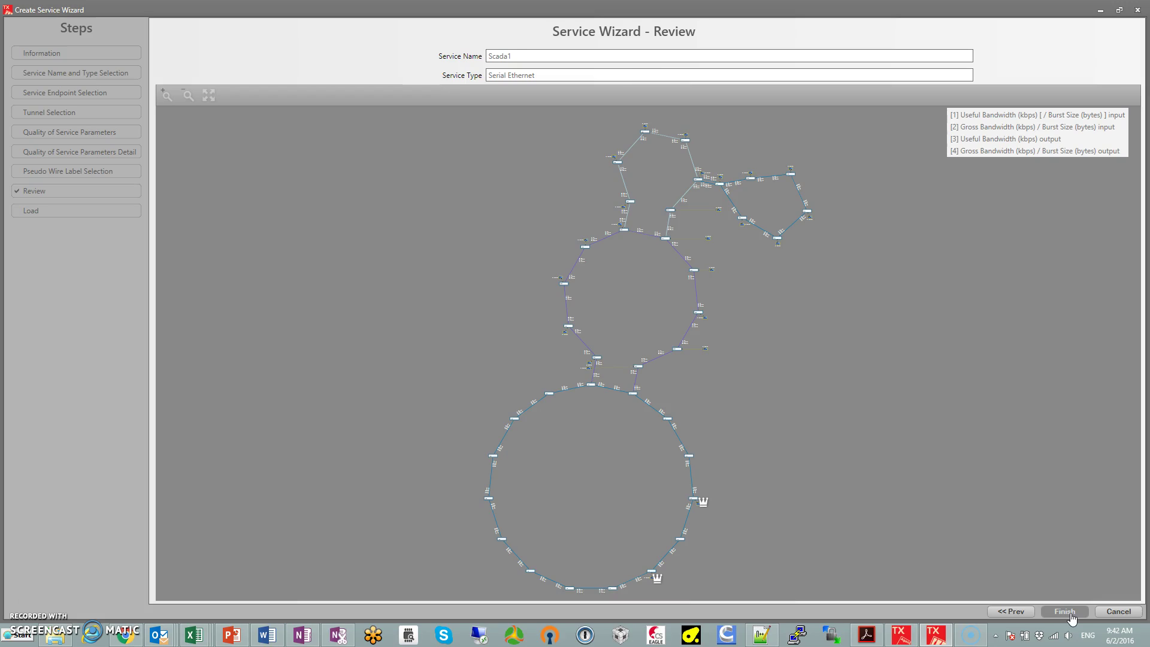
pyautogui.click(999, 445)
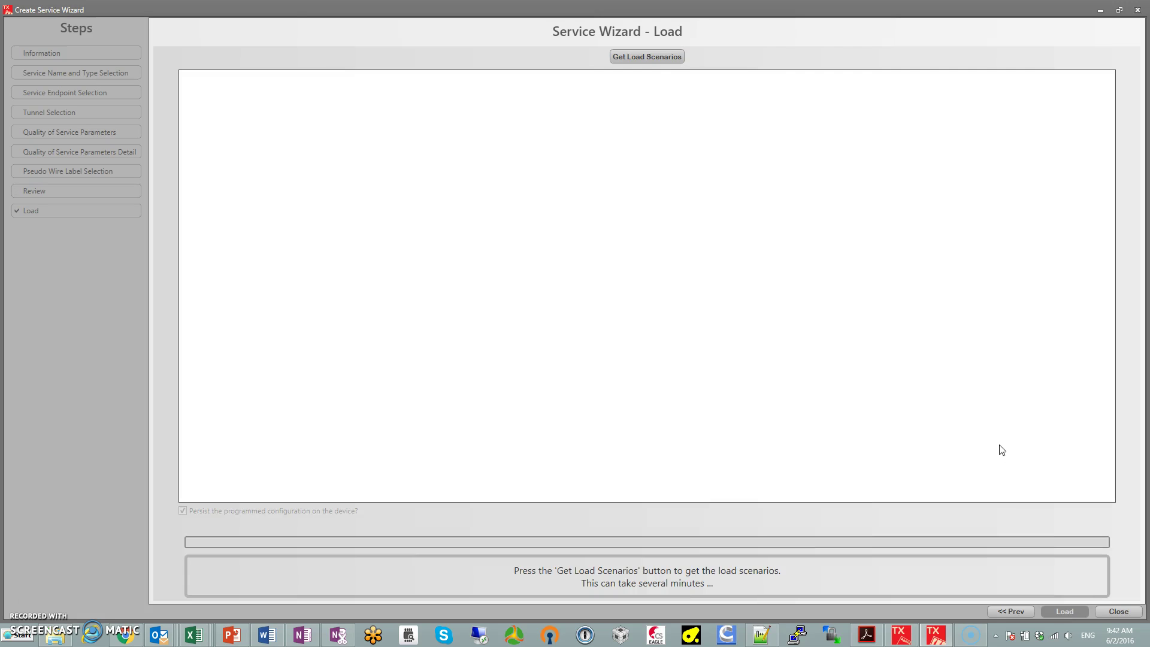
pyautogui.click(1128, 628)
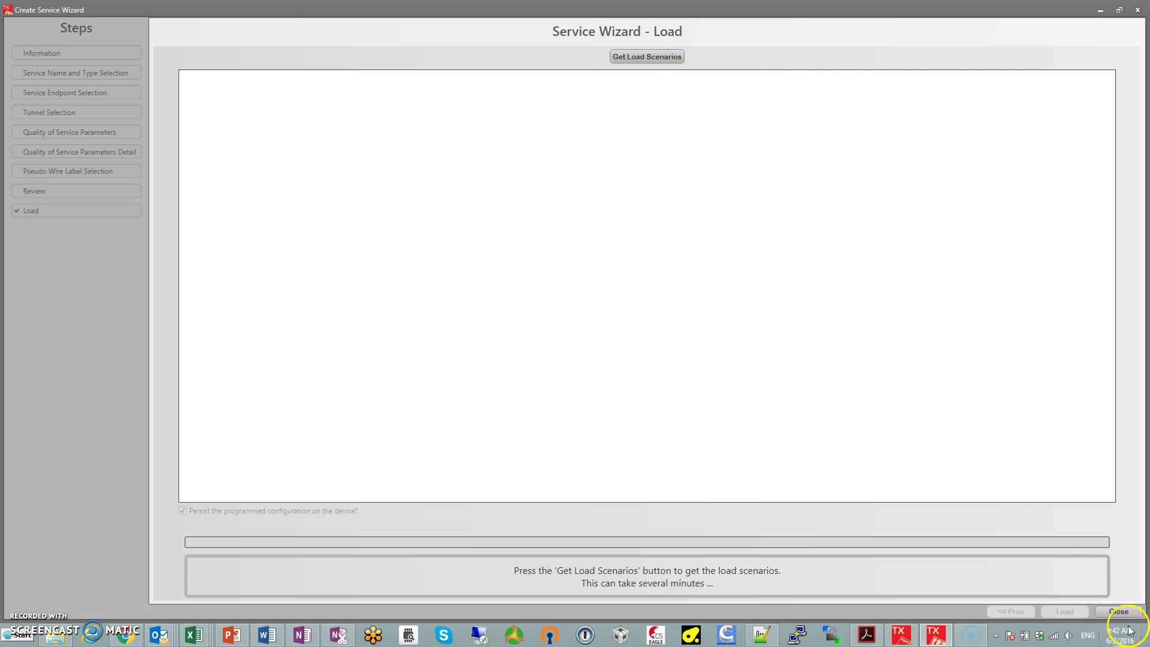
# Close the service wizard and open the layered network view with the 20M Ethernet service selected
pyautogui.click(1116, 612)
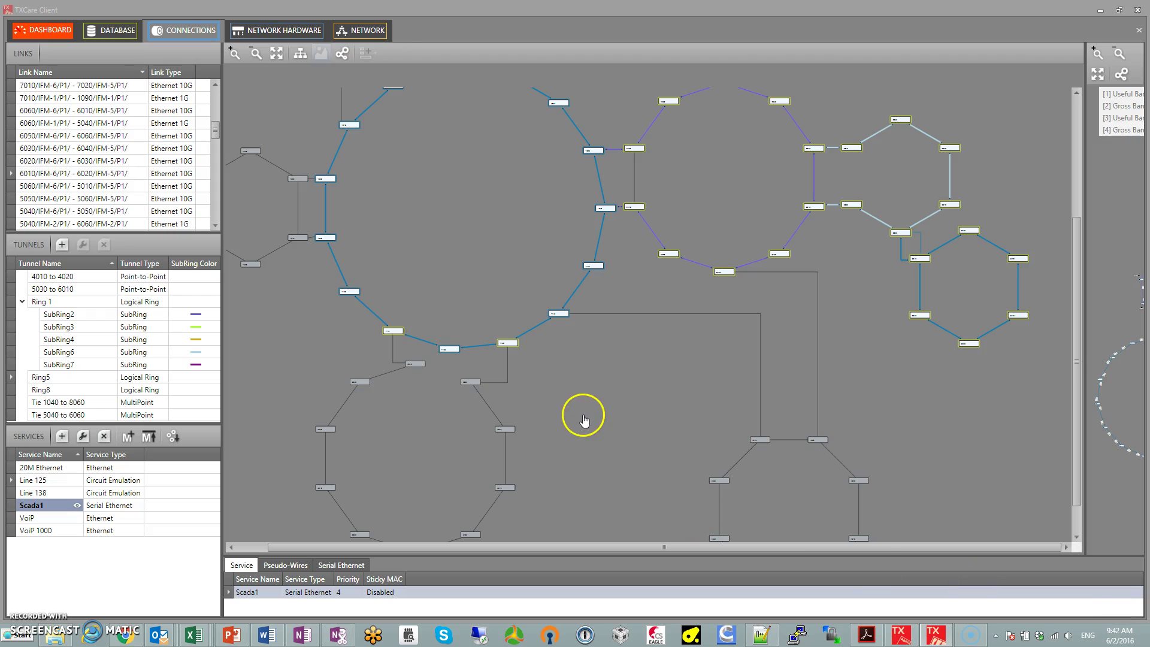
pyautogui.scroll(-4, 583, 415)
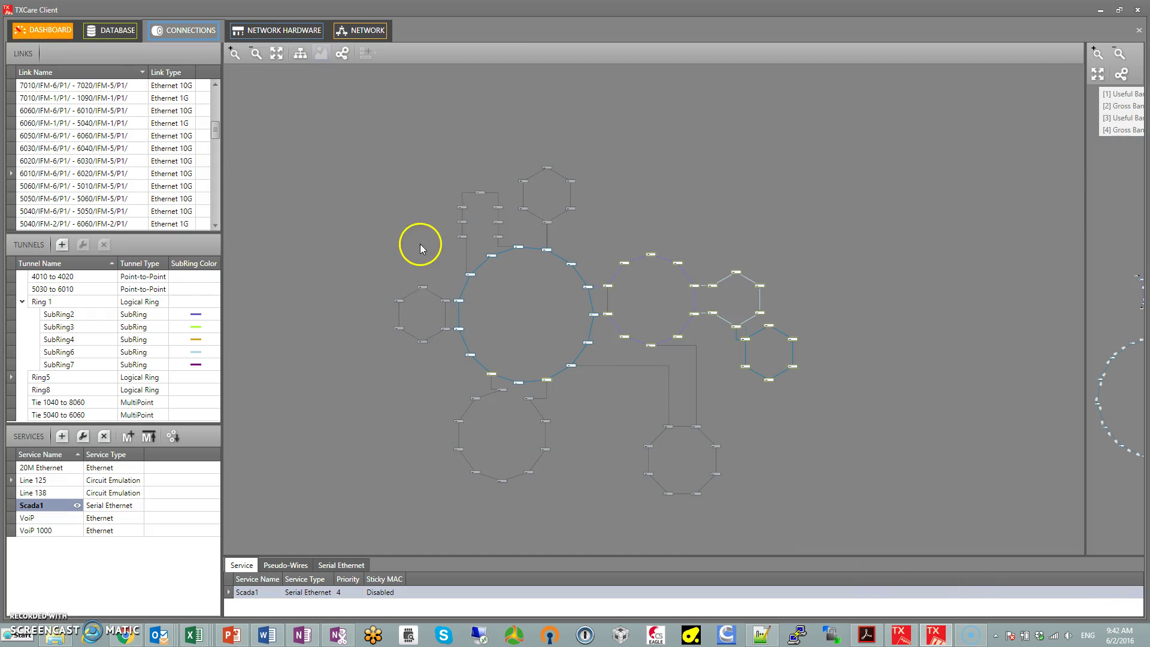
pyautogui.click(362, 32)
pyautogui.scroll(-2, 447, 180)
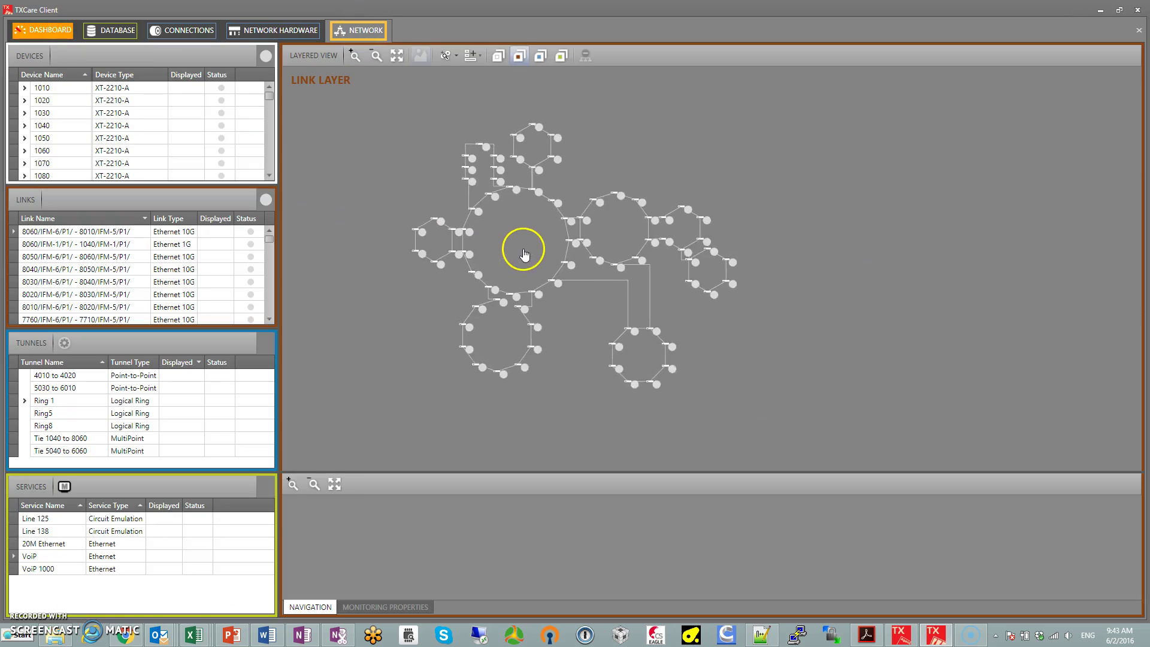
pyautogui.click(36, 545)
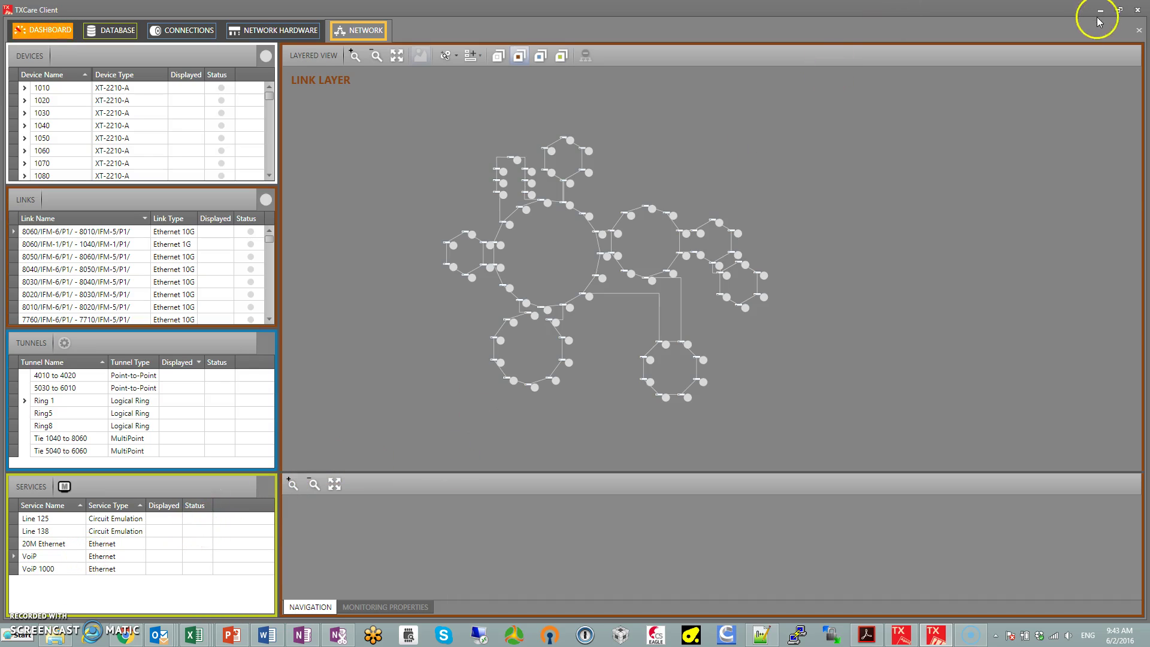
# Close the layered view and network hardware tables, then choose Scada1 for display
pyautogui.click(1138, 30)
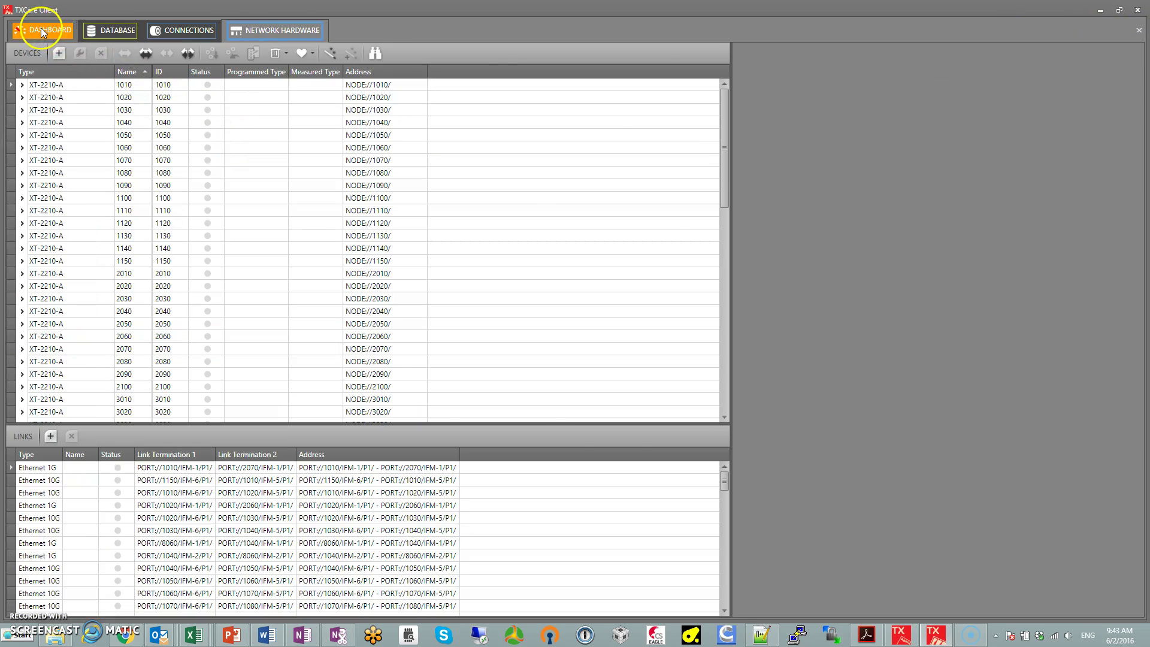
pyautogui.click(41, 32)
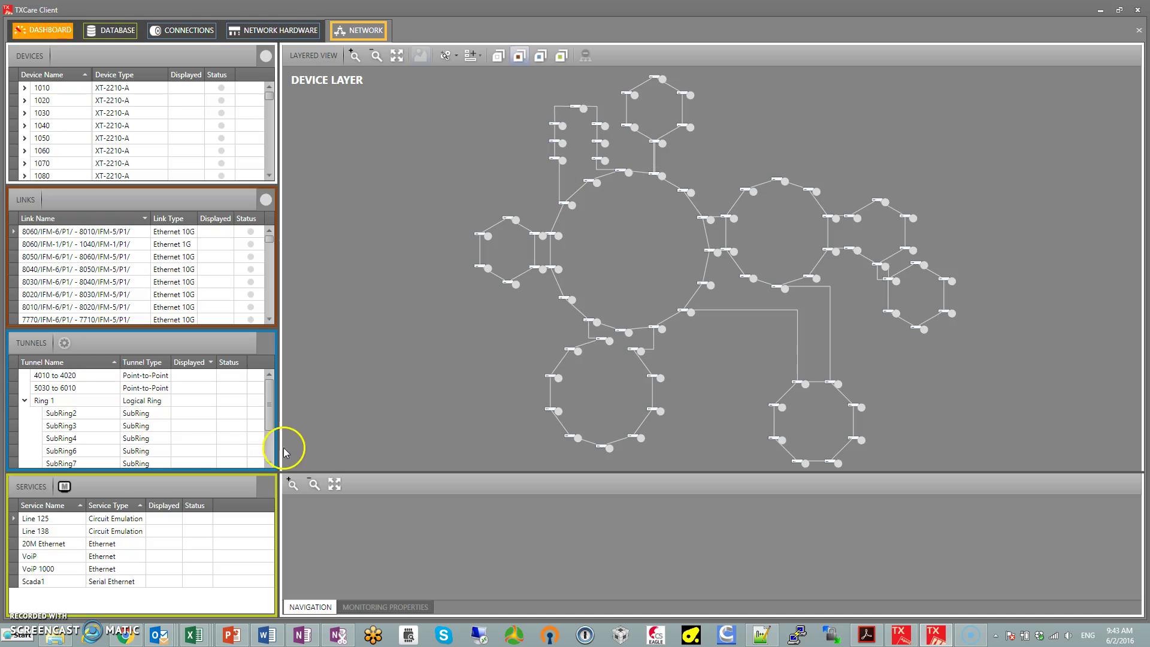
pyautogui.click(33, 580)
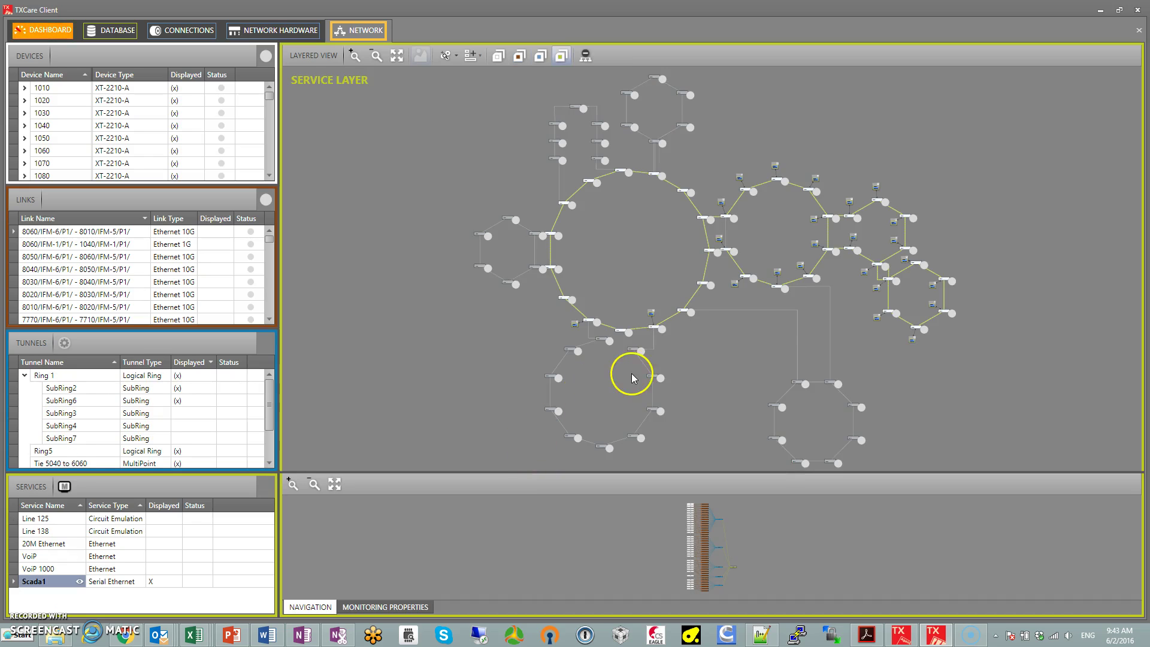
# Zoom and pan the service layer along Scada1's highlighted path to the RS232 endpoint near node 1130
pyautogui.scroll(2, 665, 344)
pyautogui.scroll(-1, 666, 343)
pyautogui.moveTo(666, 343); pyautogui.dragTo(584, 264)
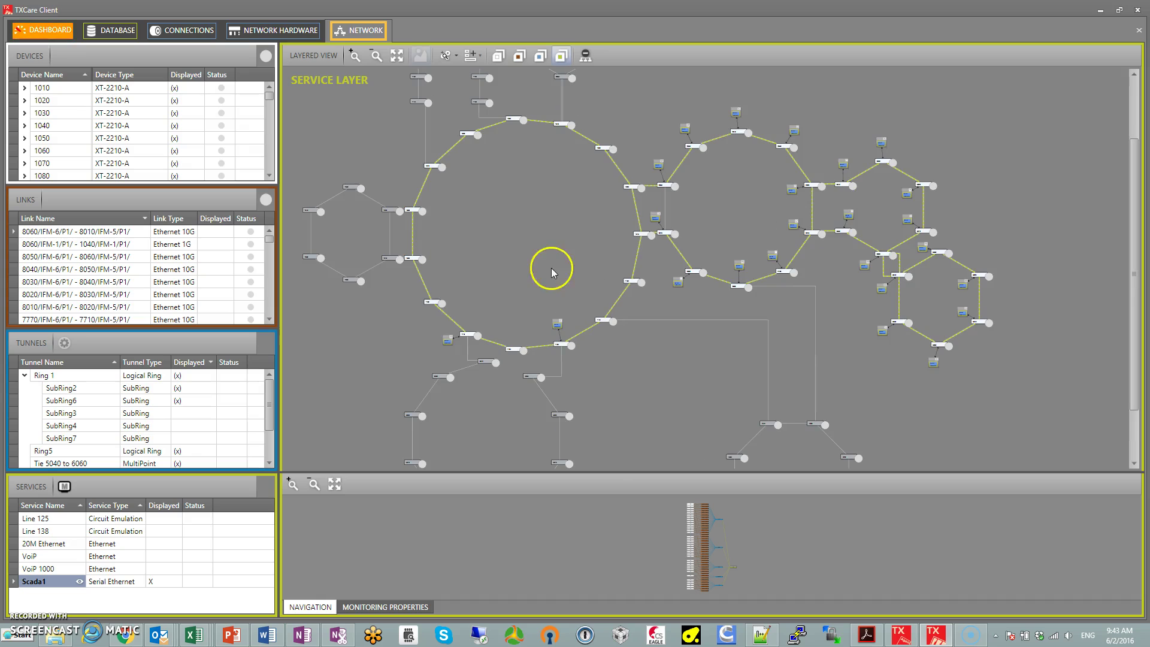
pyautogui.scroll(3, 582, 329)
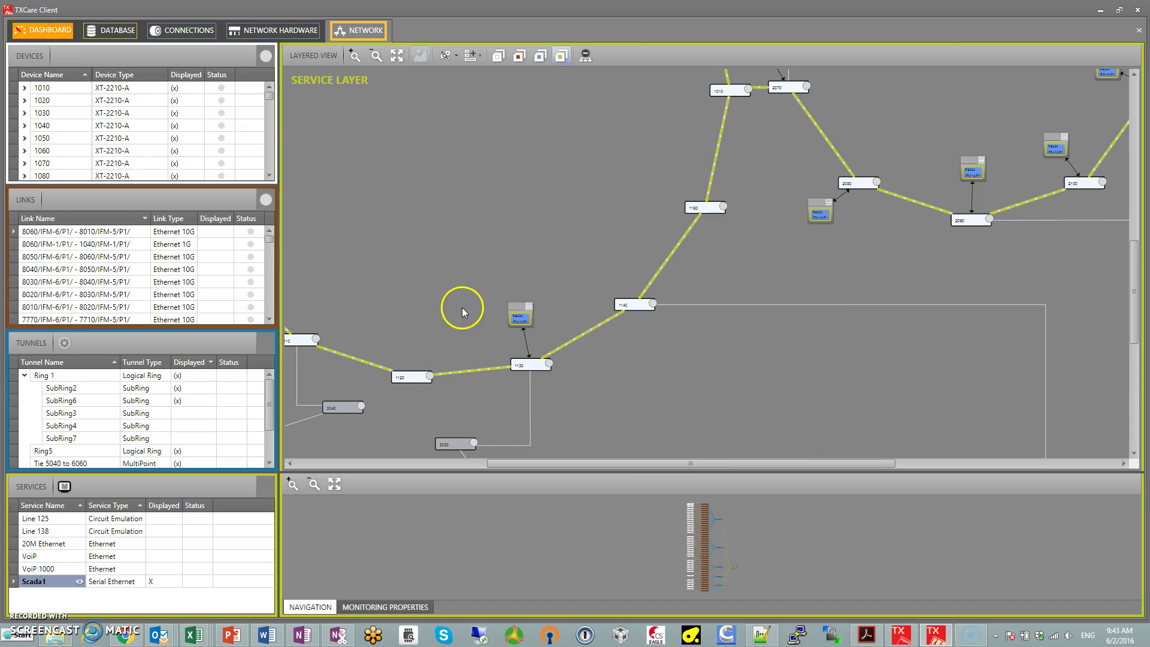
pyautogui.moveTo(462, 307); pyautogui.dragTo(635, 275)
pyautogui.scroll(2, 429, 328)
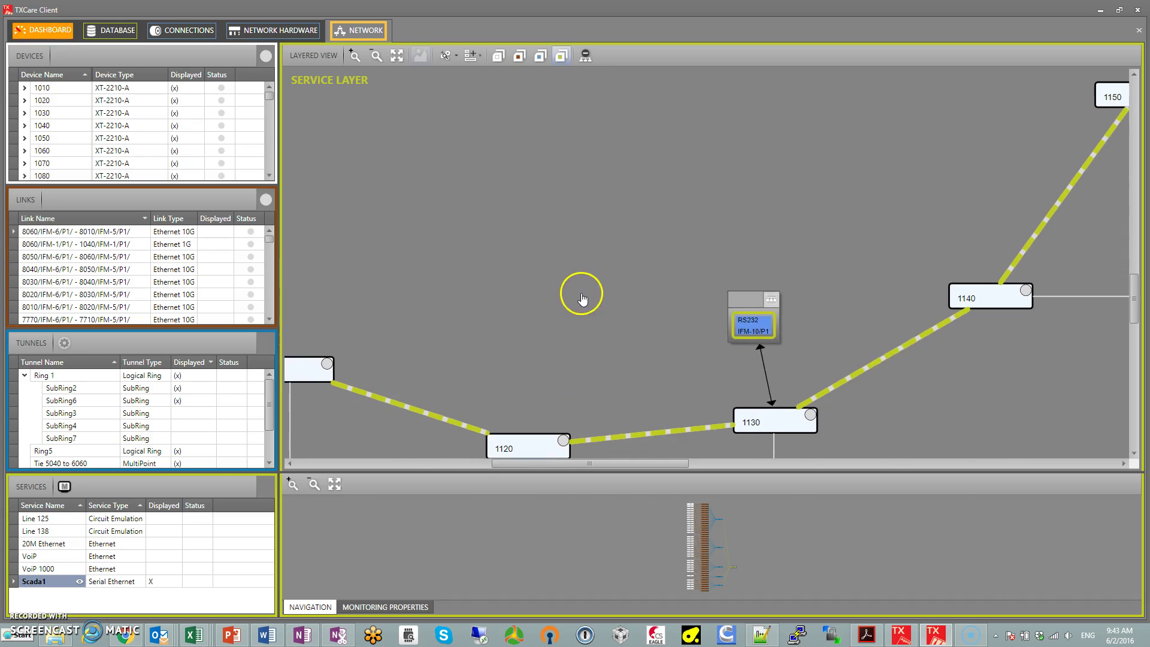
pyautogui.moveTo(582, 298); pyautogui.dragTo(583, 296)
pyautogui.scroll(-5, 877, 252)
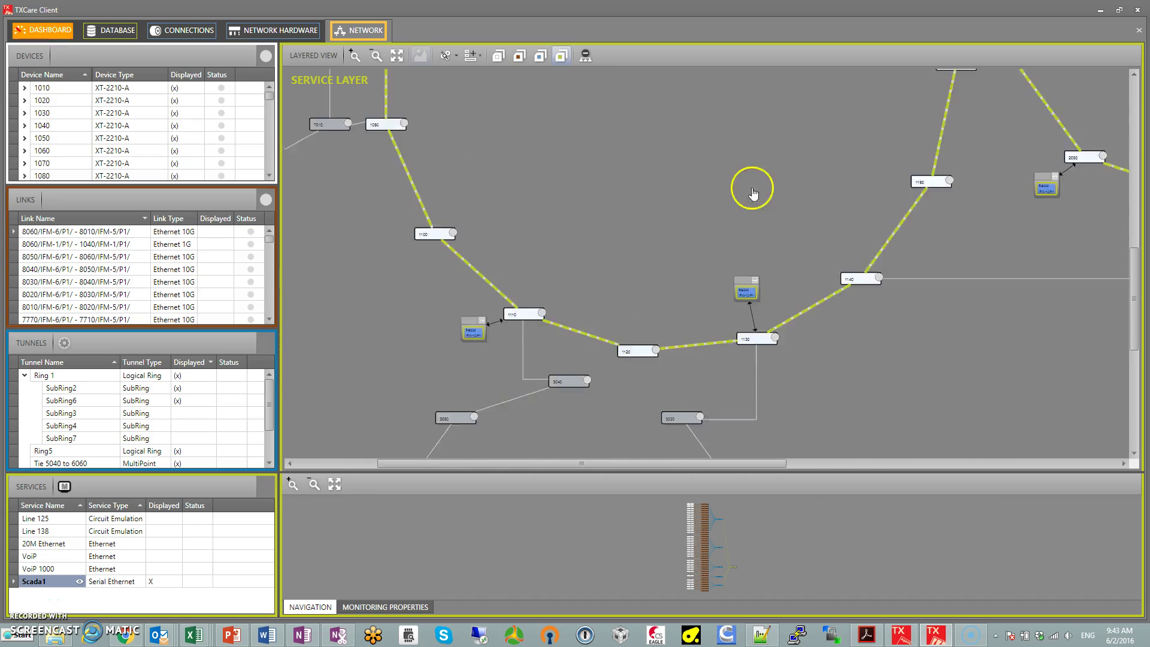
pyautogui.moveTo(932, 167); pyautogui.dragTo(611, 204)
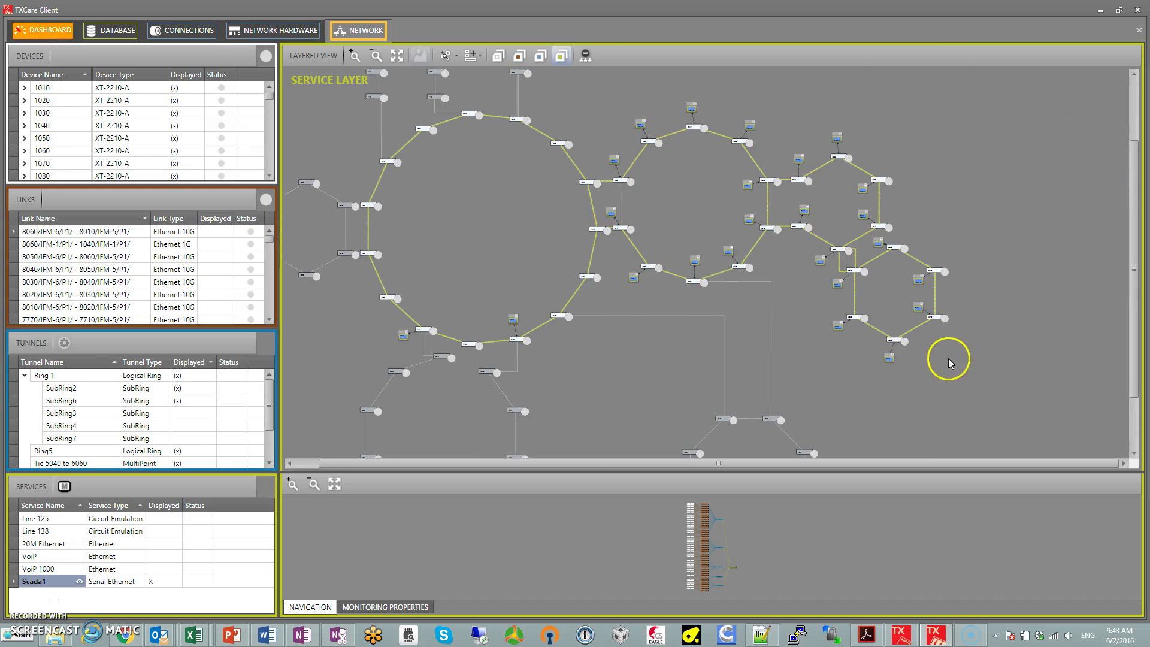
pyautogui.scroll(-3, 546, 172)
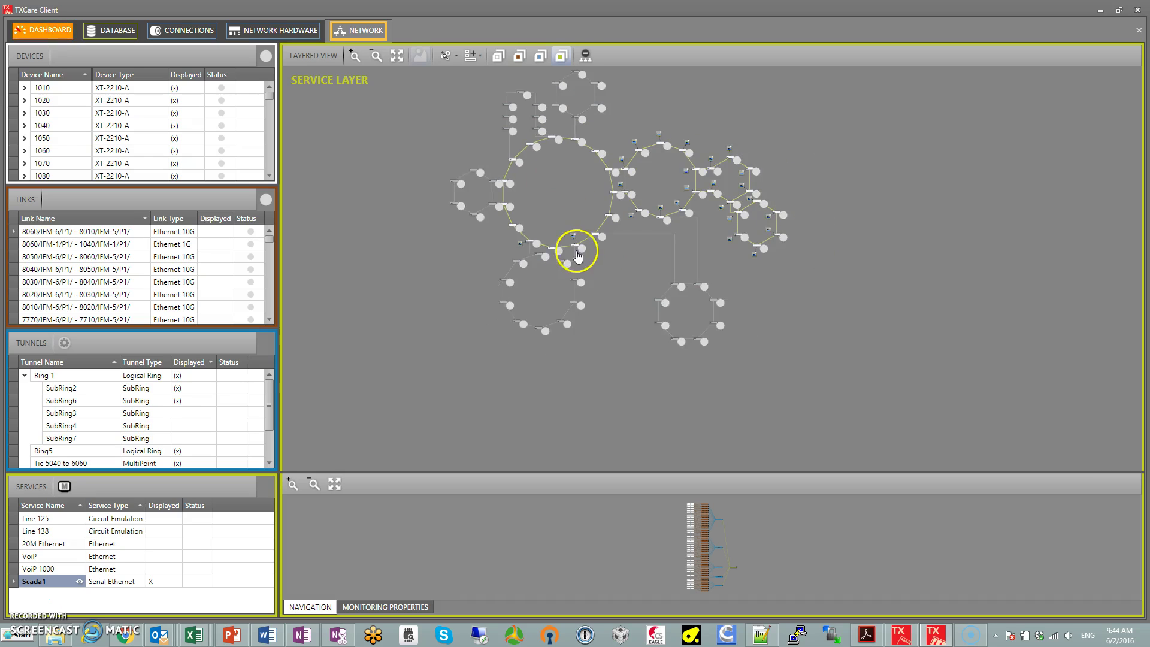
pyautogui.scroll(1, 577, 259)
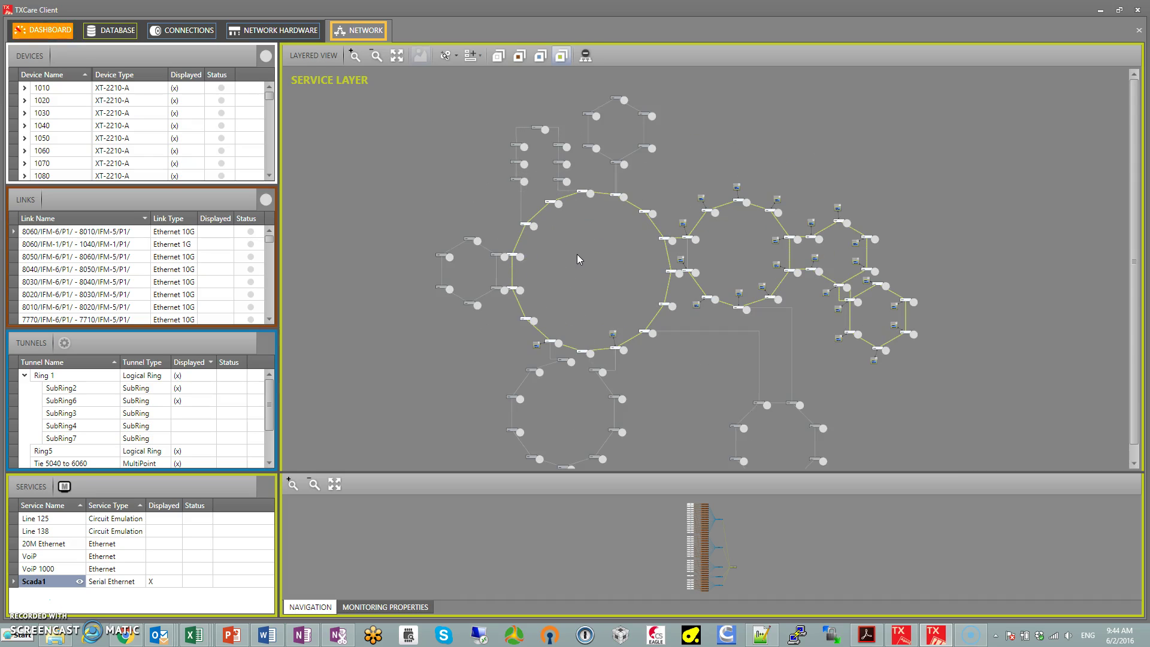